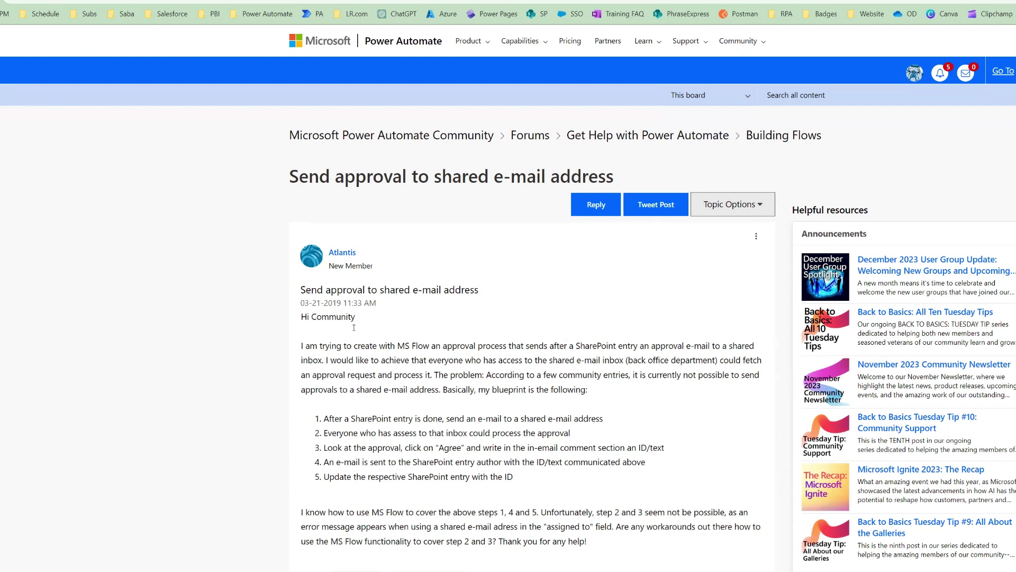
- Add a 'Start and wait for an approval' action below the manual trigger and list its approval types
scroll(354, 401, "down", 5)
scroll(354, 401, "down", 8)
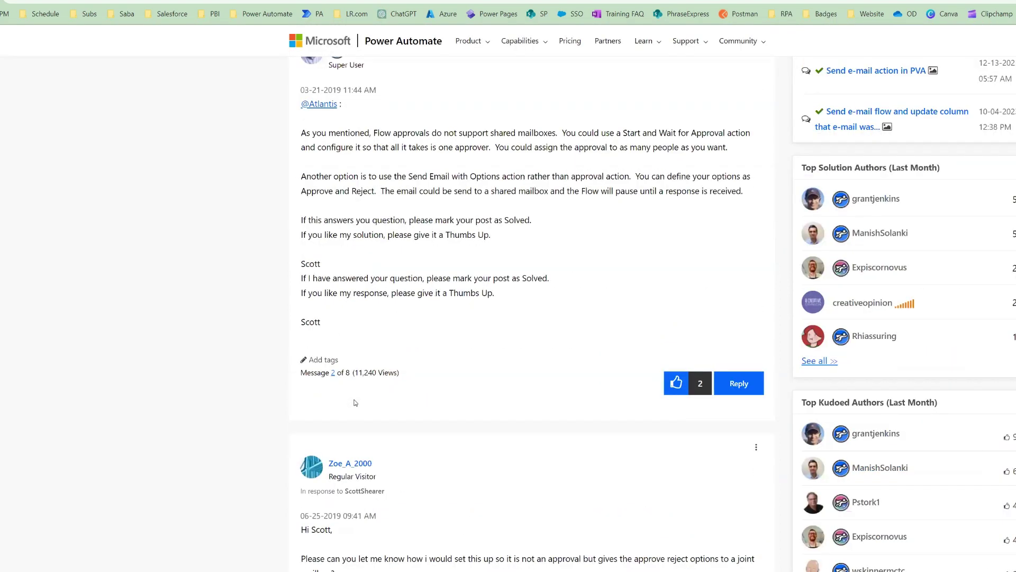
scroll(355, 403, "down", 20)
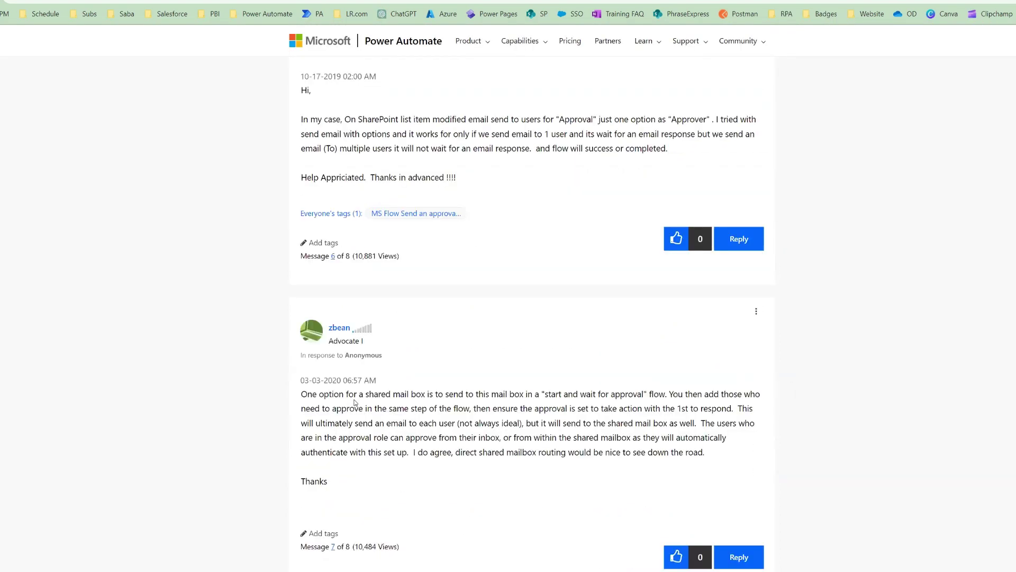
scroll(369, 313, "down", 9)
scroll(365, 339, "up", 3)
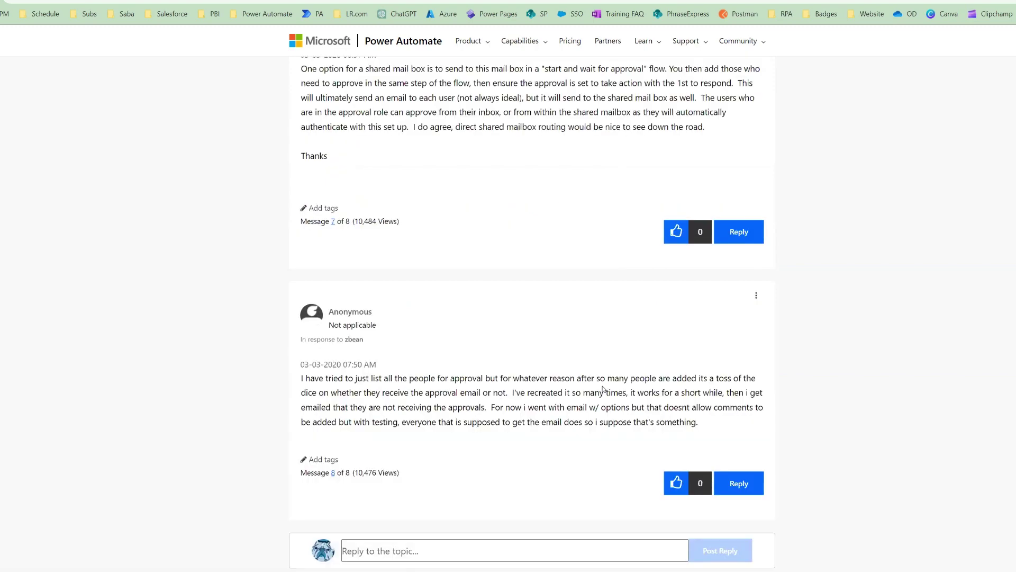
scroll(602, 389, "up", 20)
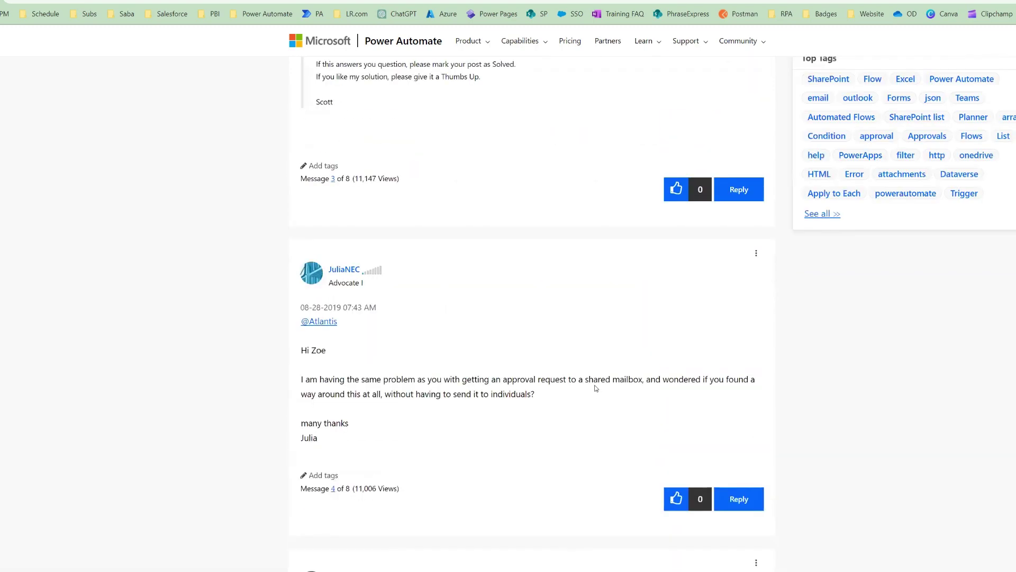
scroll(596, 388, "up", 12)
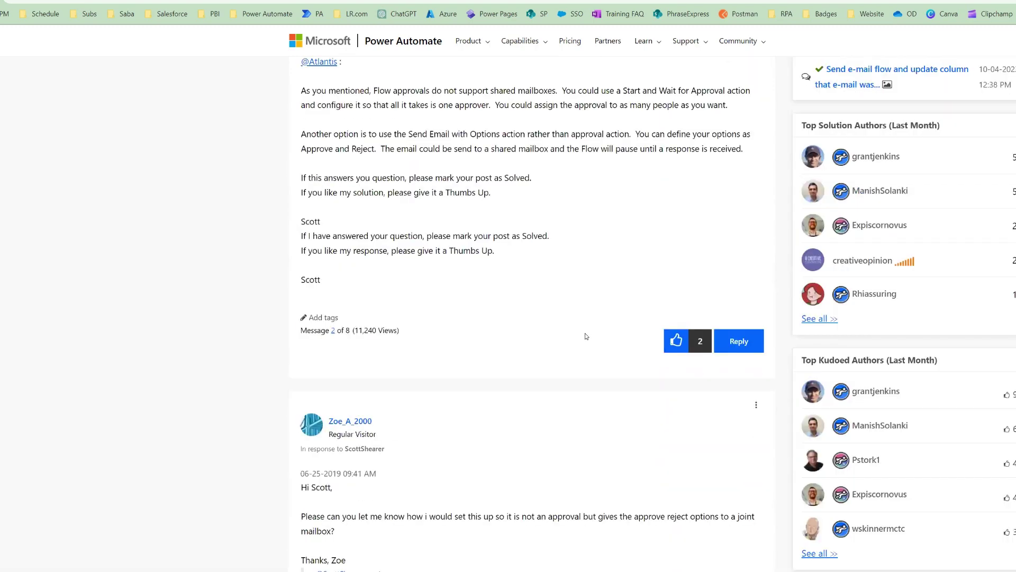
scroll(585, 336, "up", 10)
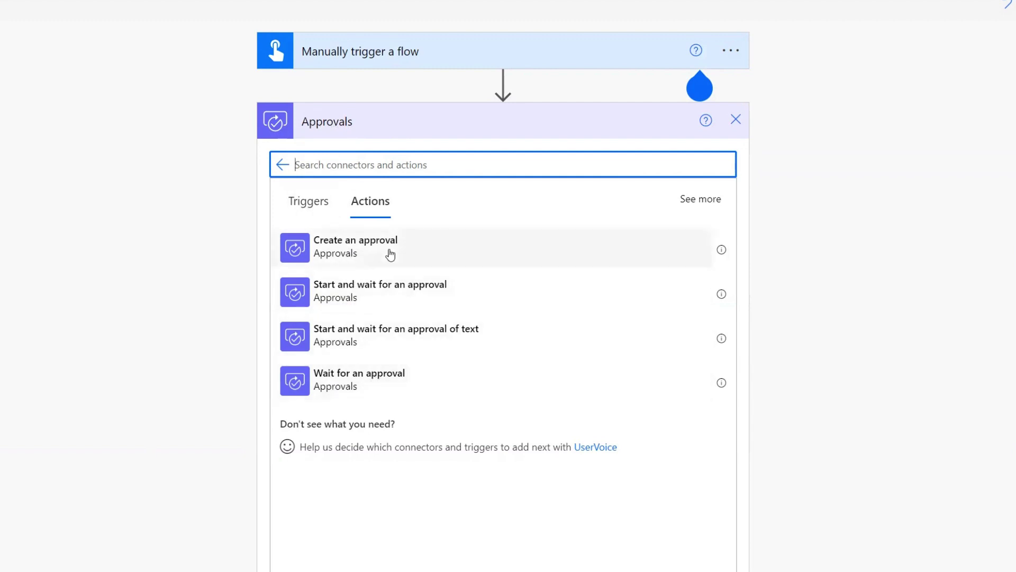
left_click(396, 298)
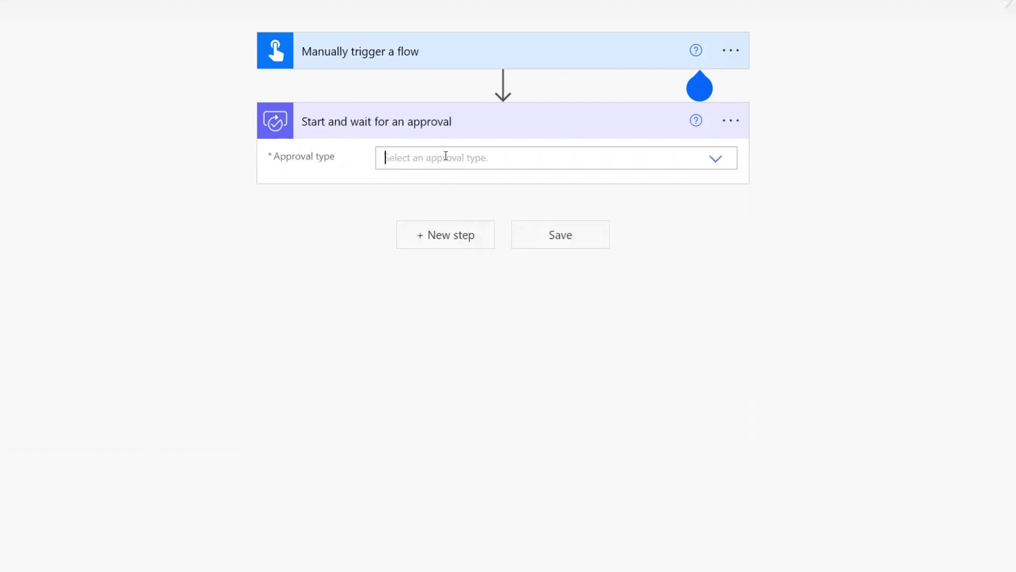
left_click(445, 157)
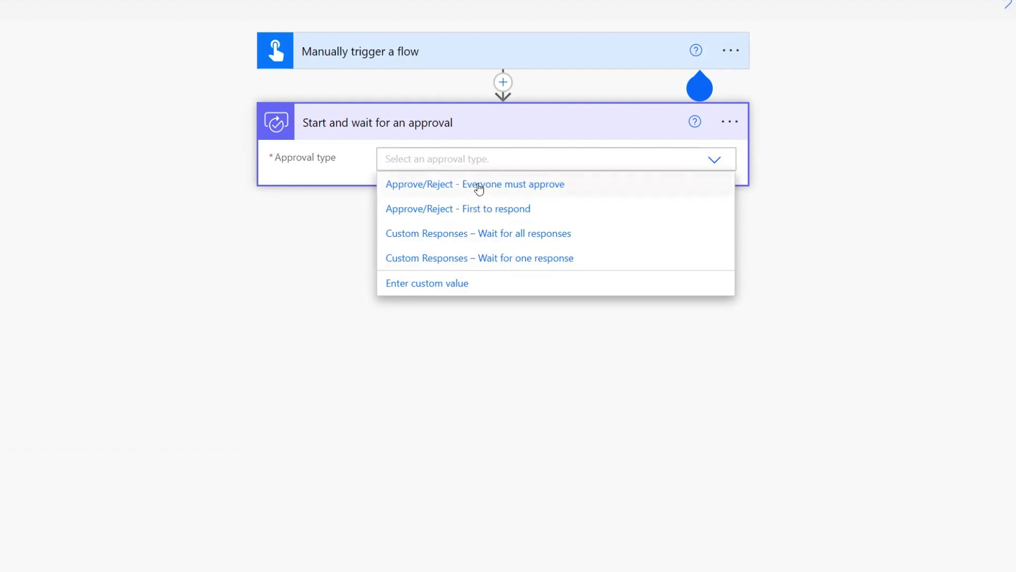
- Set the approval type to 'Approve/Reject - Everyone must approve' and assign it to the shared training mailbox
left_click(477, 185)
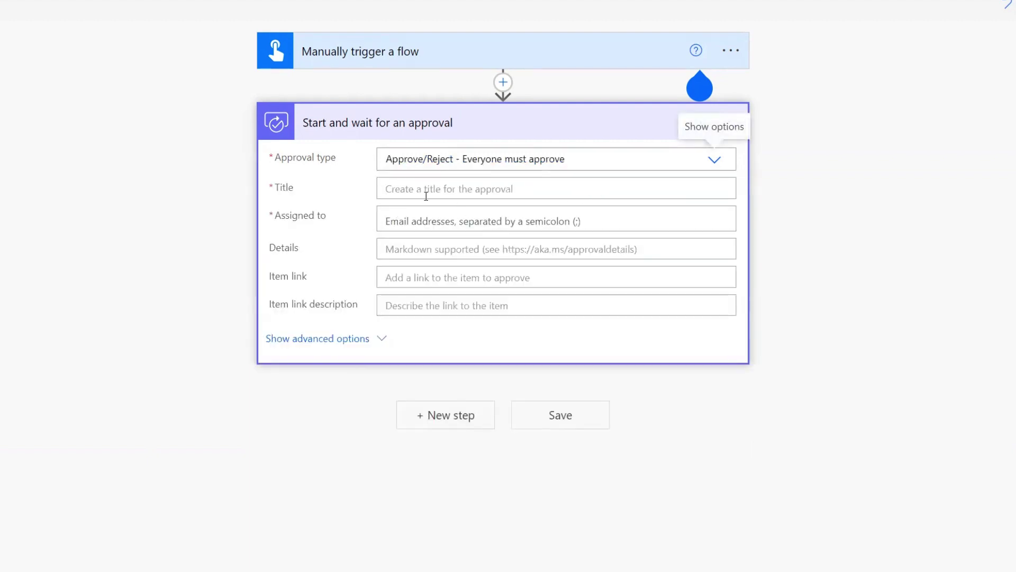
left_click(429, 218)
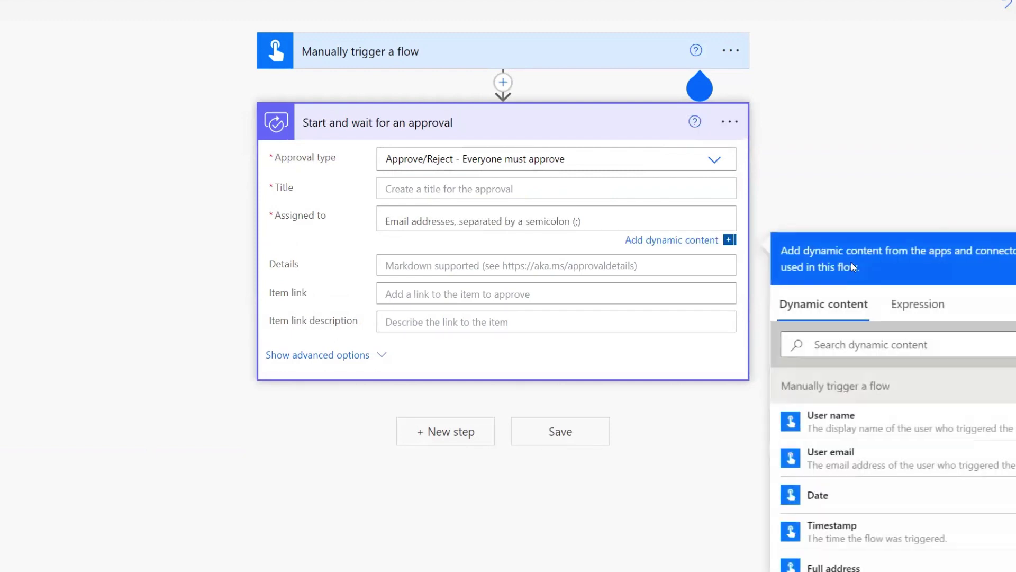
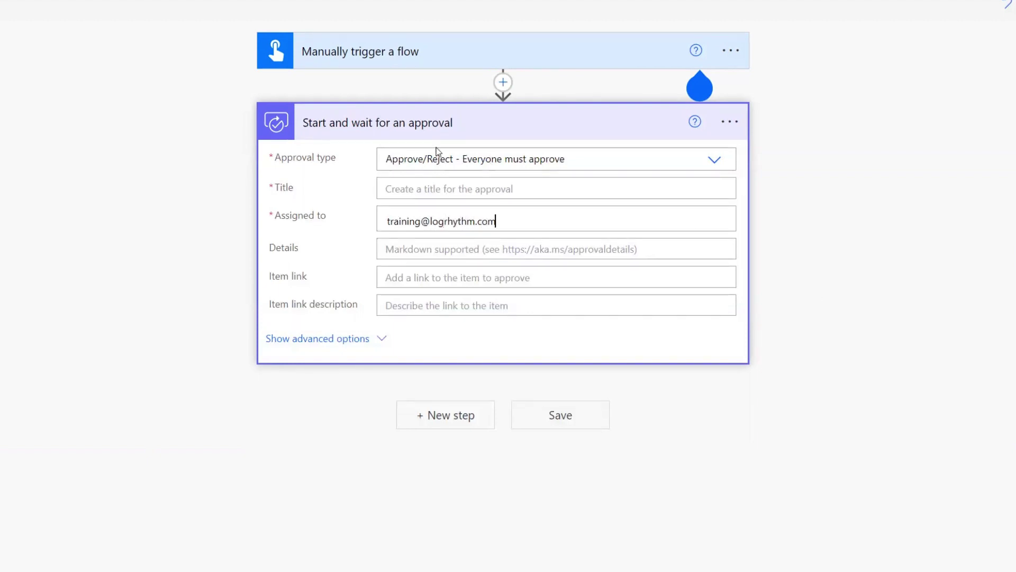
- Title the approval 'Test' and save the flow
left_click(504, 190)
type("Test")
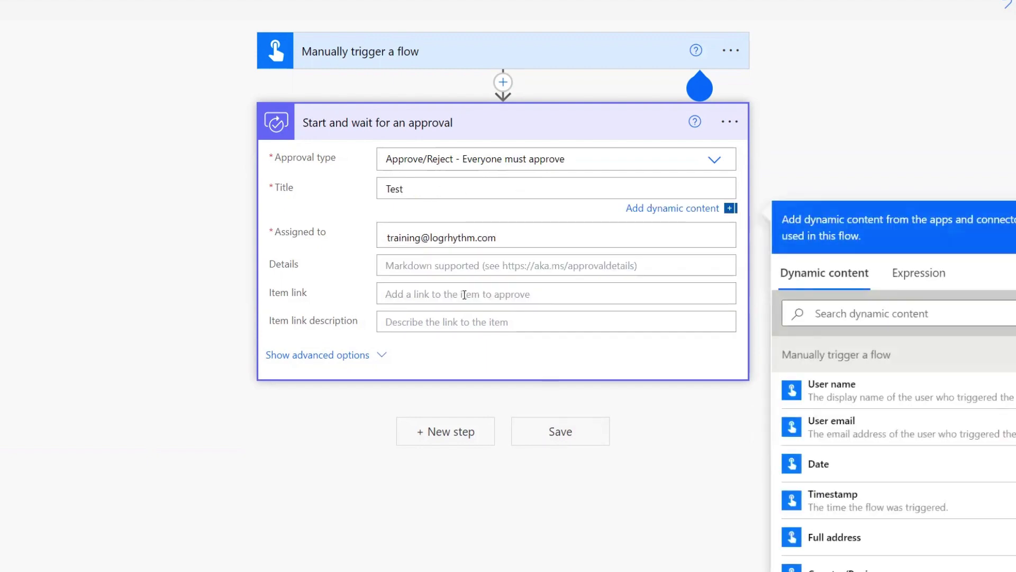
left_click(471, 271)
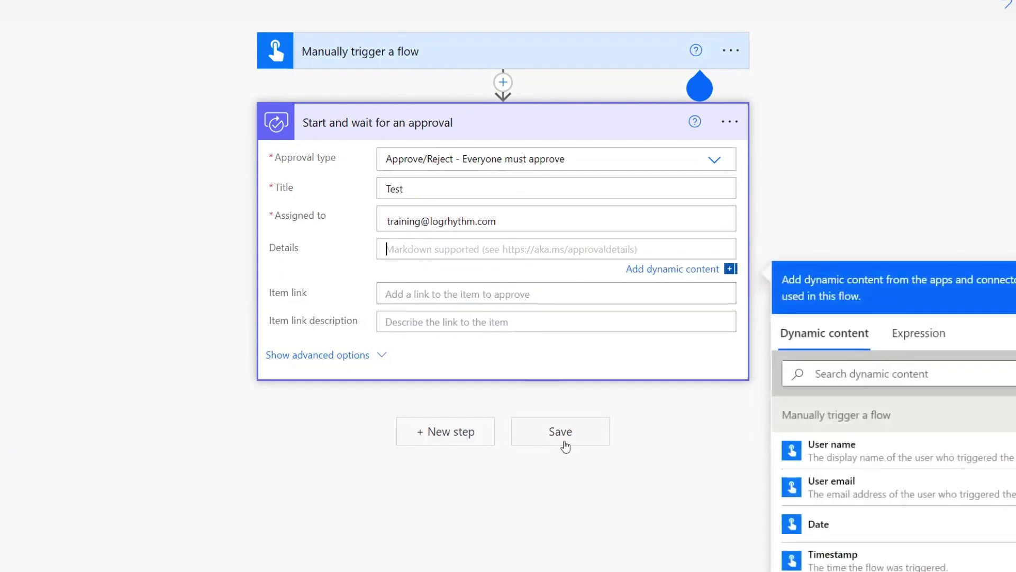
left_click(565, 444)
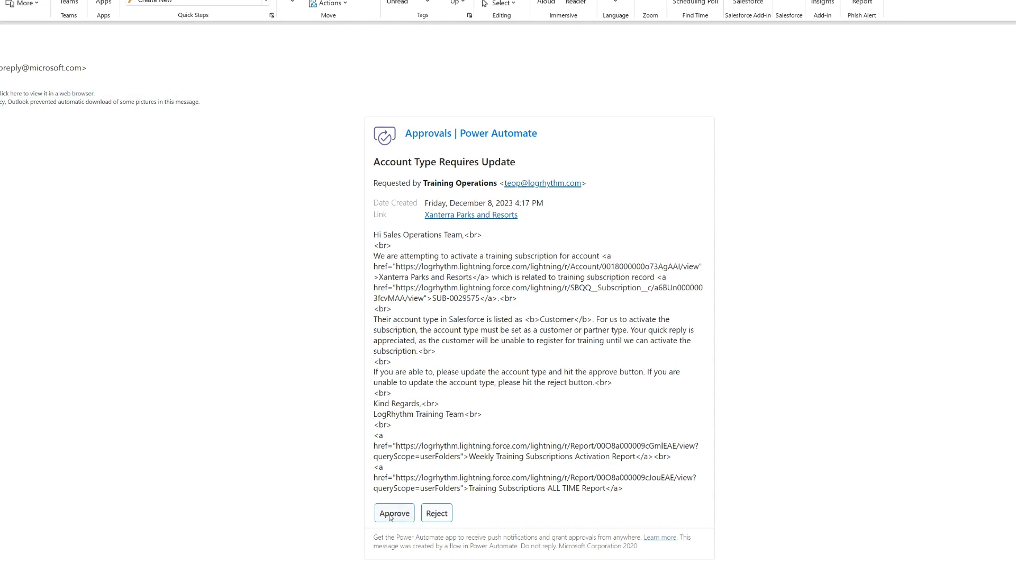
- Approve the request from the approval card email in Outlook
left_click(391, 516)
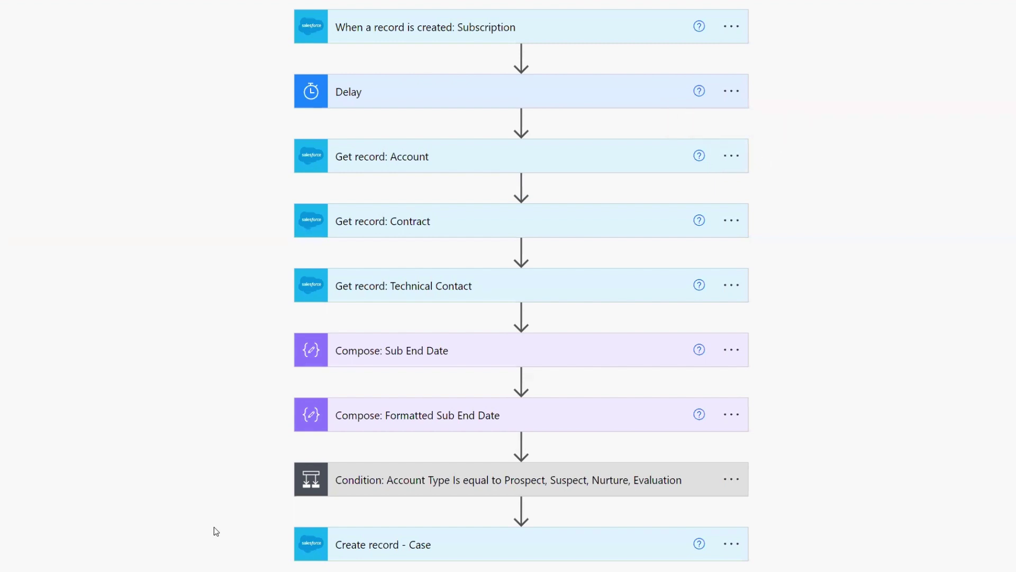
- Add a 'Send email with options' action after the Notify Sales Ops email in the If yes branch
left_click(441, 492)
scroll(230, 455, "down", 4)
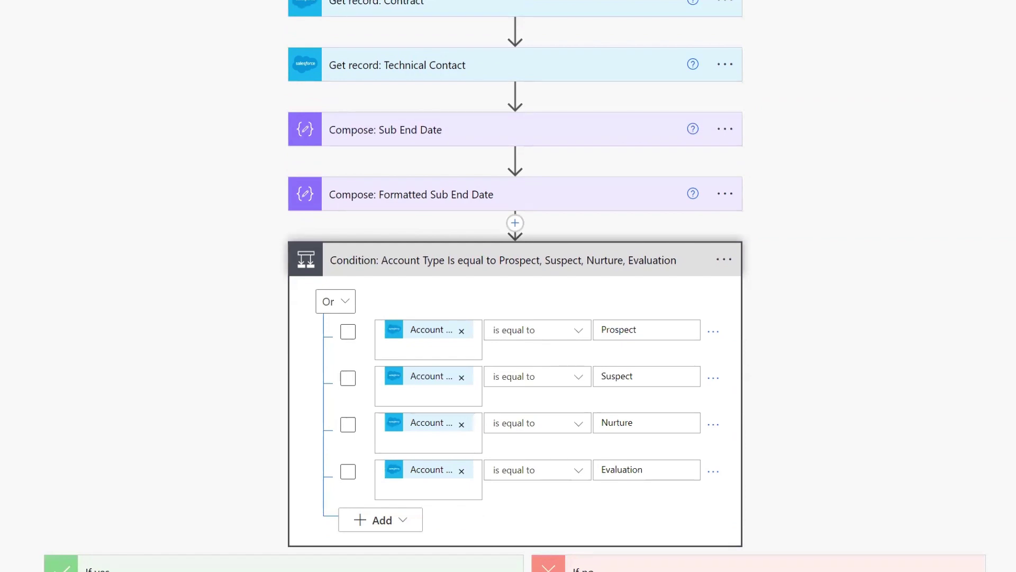
scroll(220, 390, "down", 4)
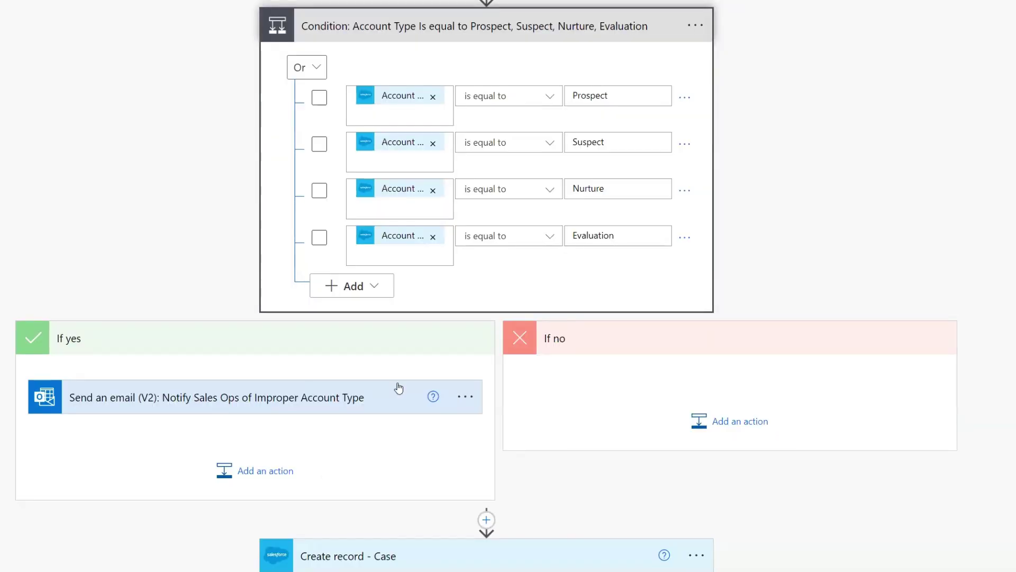
left_click(224, 468)
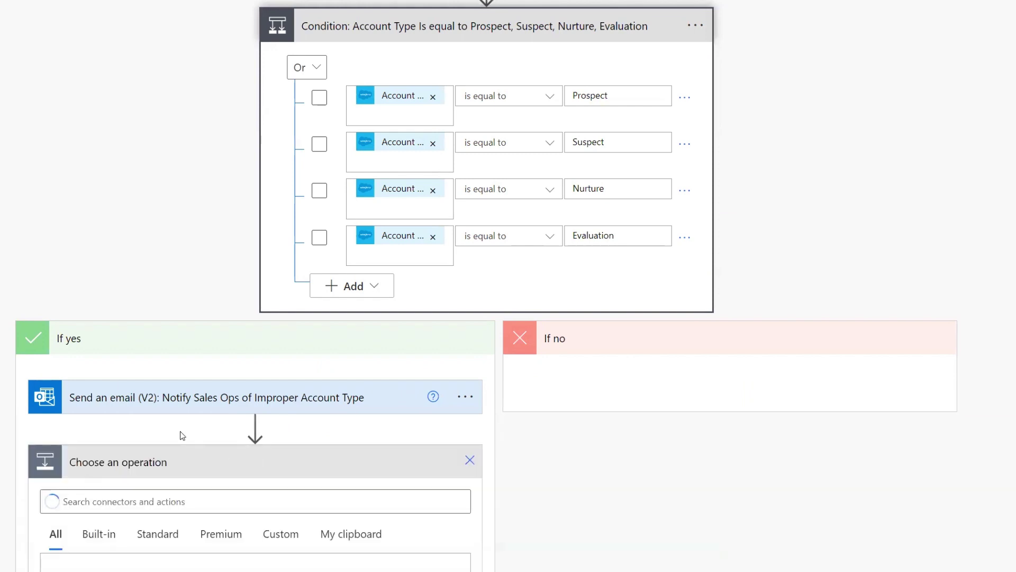
left_click(157, 272)
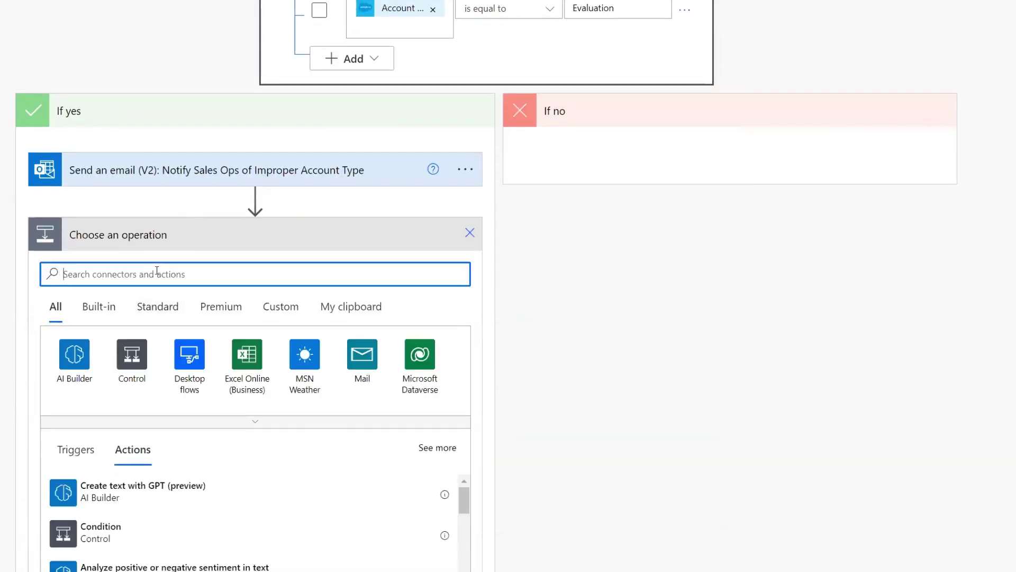
type("e")
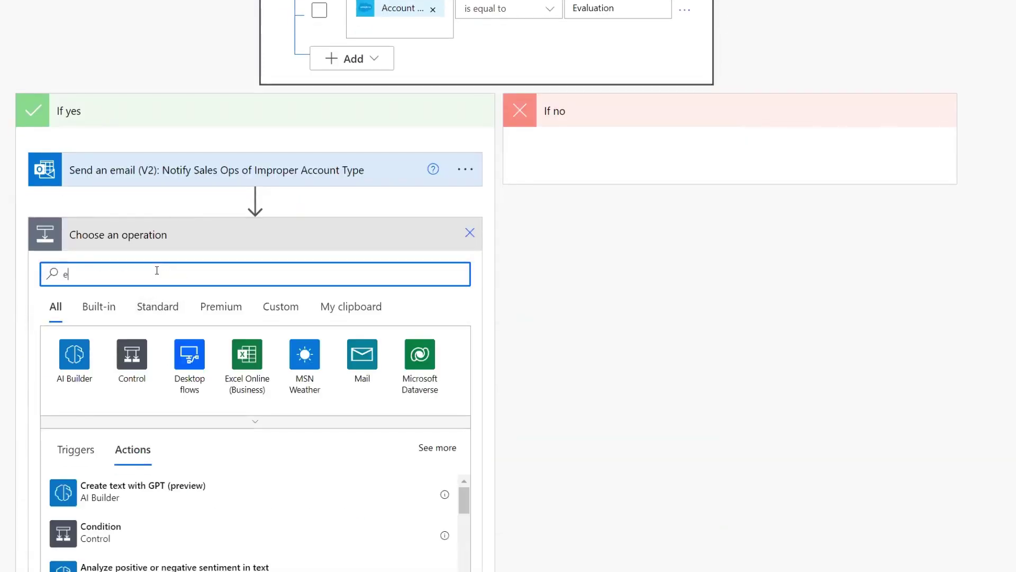
key("BackSpace")
type("send email")
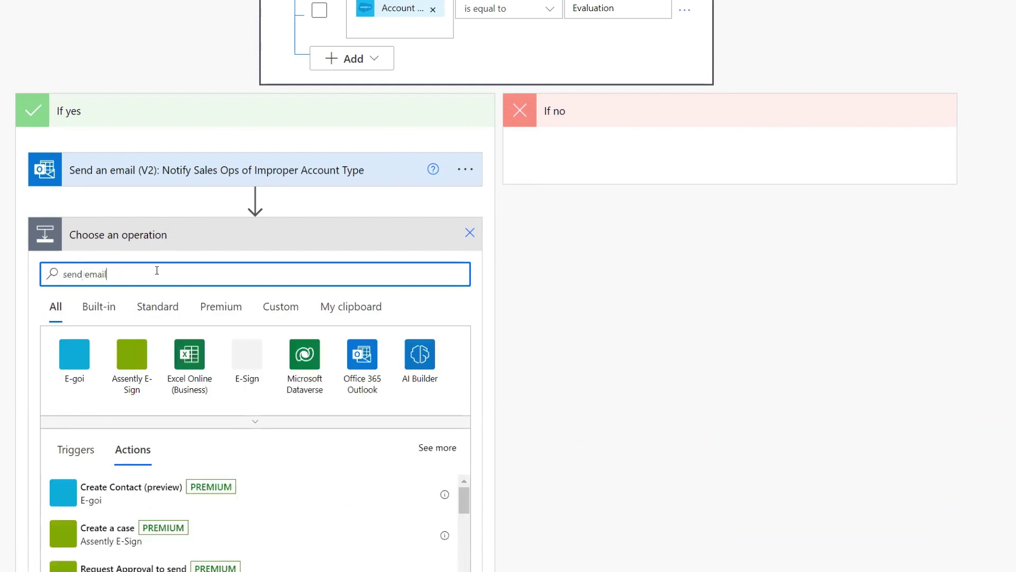
type(" with options")
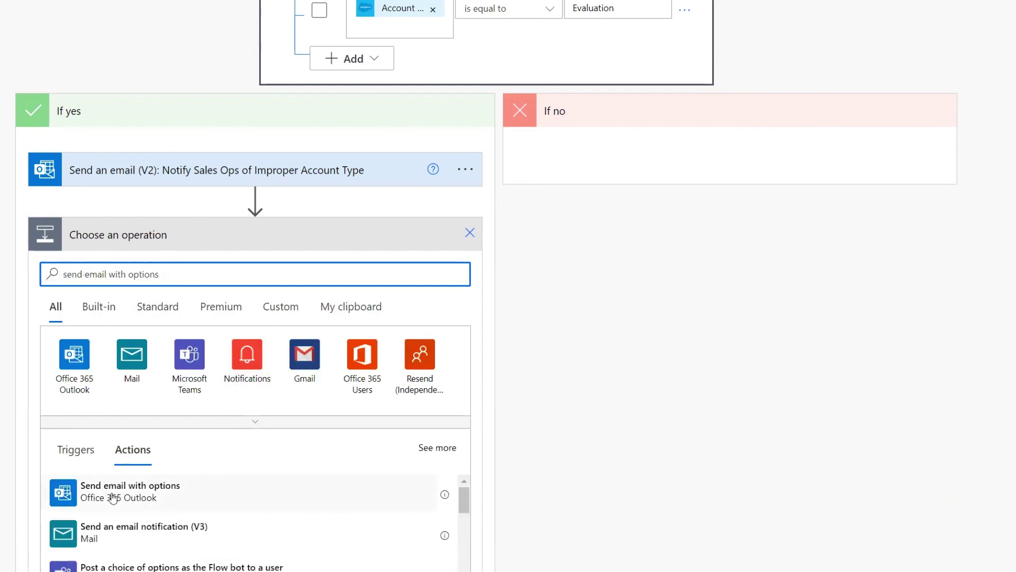
left_click(152, 503)
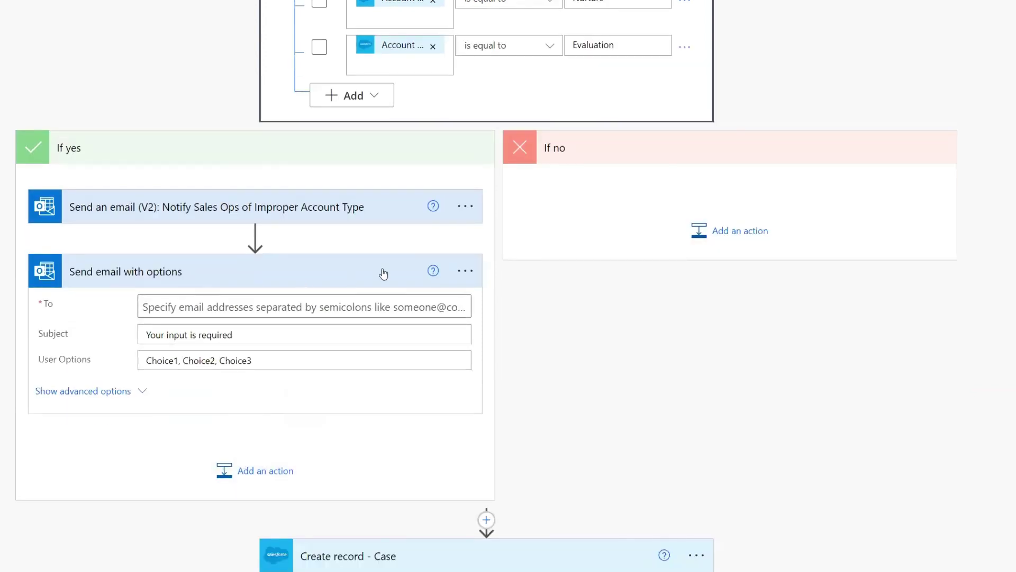
- Rename the step by appending '- Sales Ops Approval Email' to its title
left_click(474, 275)
left_click(513, 136)
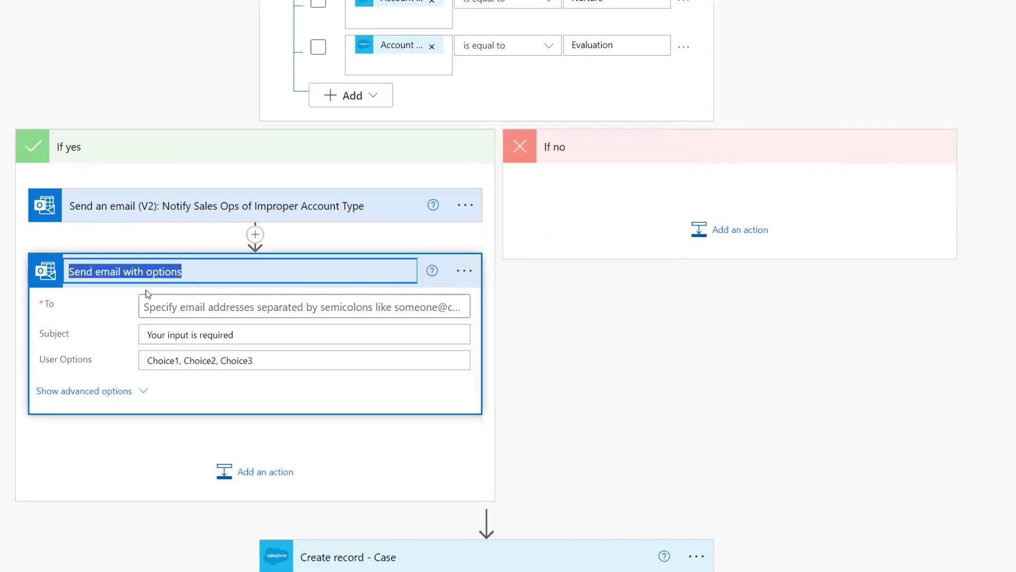
left_click(209, 274)
type("- Sales Ops Ap")
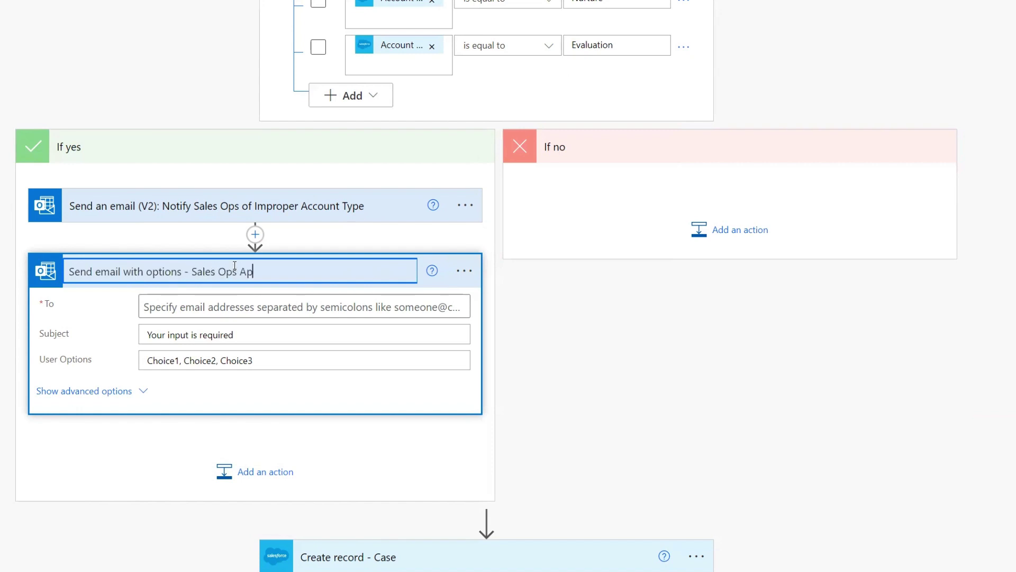
type("proval Email")
key("Return")
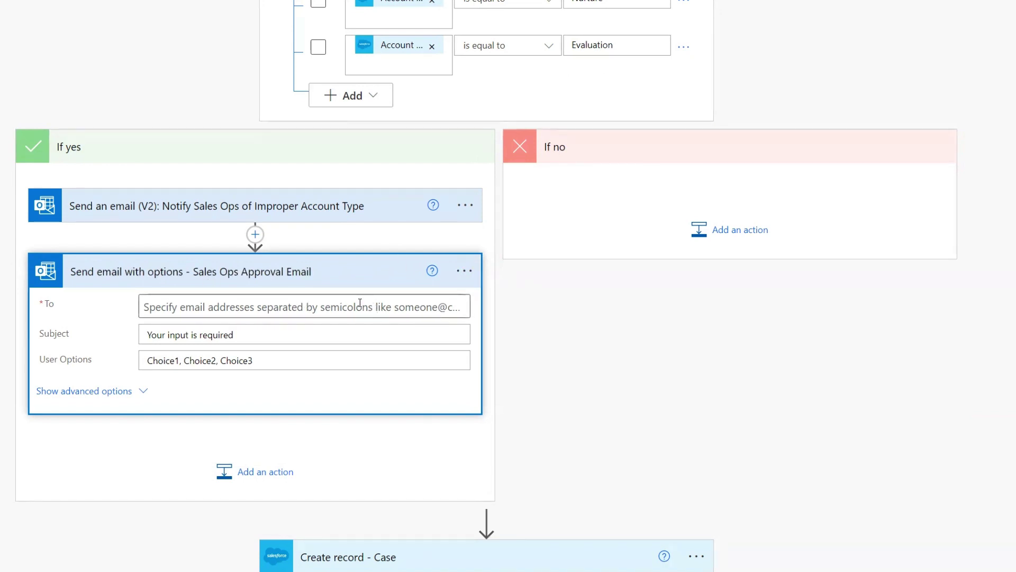
- Set the email's To recipient to the Training shared mailbox
left_click(235, 309)
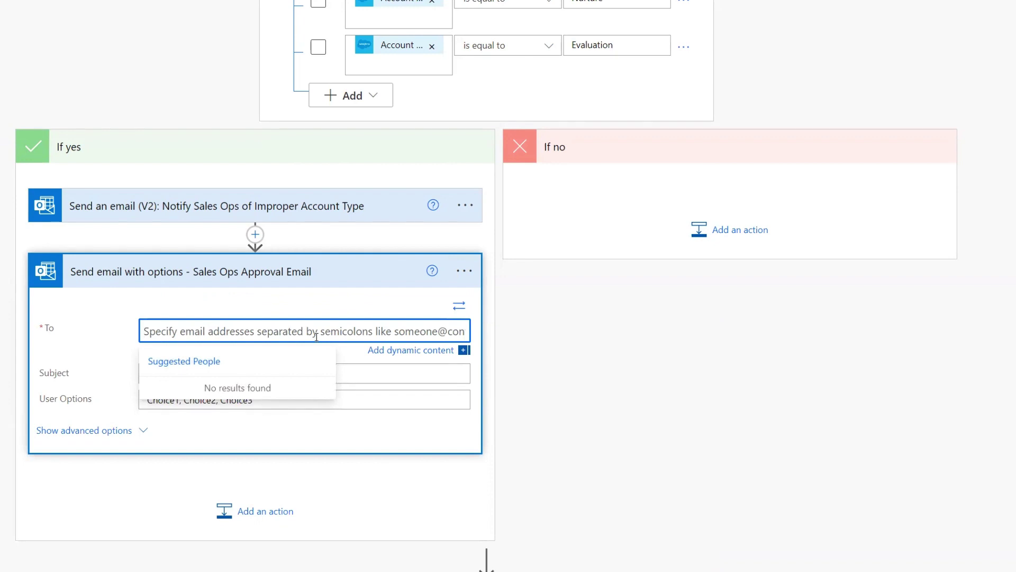
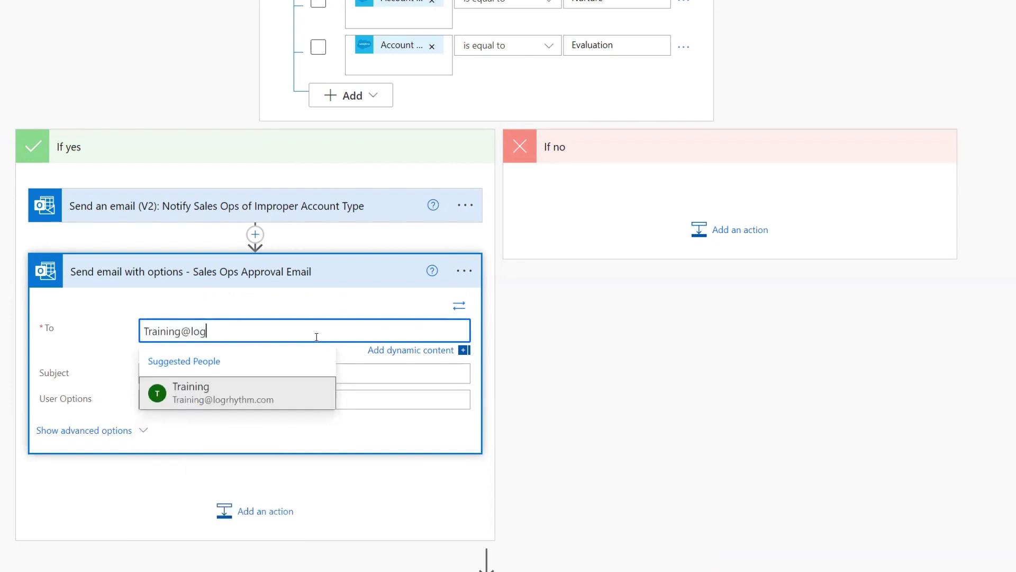
left_click(292, 400)
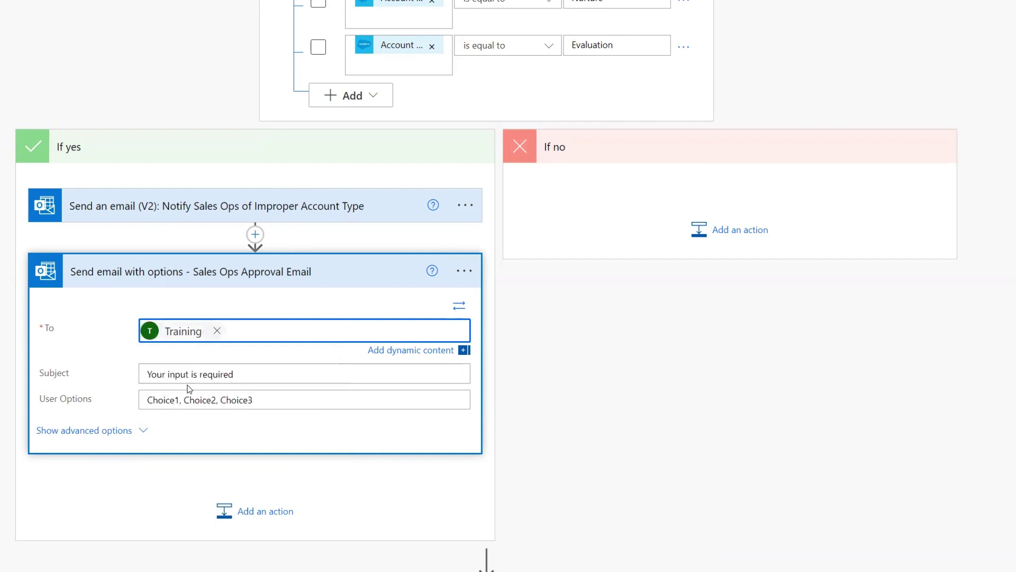
scroll(260, 374, "down", 1)
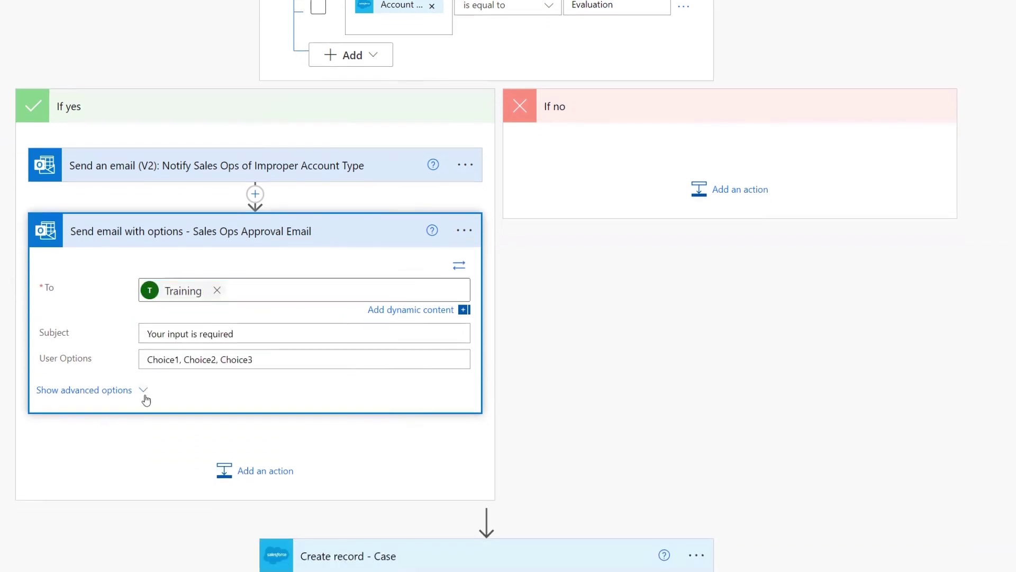
- Copy the notification email's HTML body into the approval email's Body
left_click(145, 397)
scroll(355, 385, "down", 2)
left_click(272, 98)
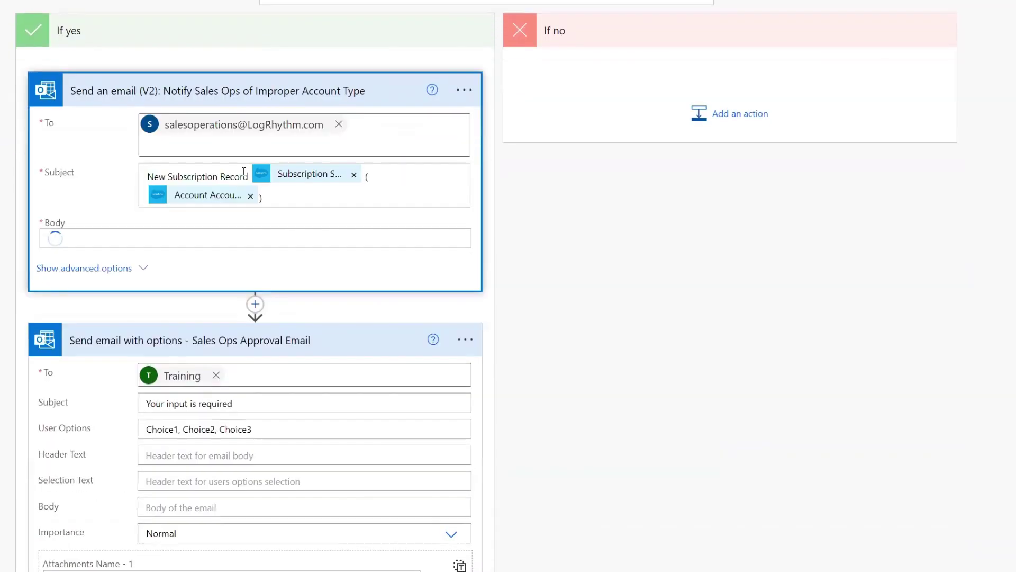
scroll(238, 159, "down", 8)
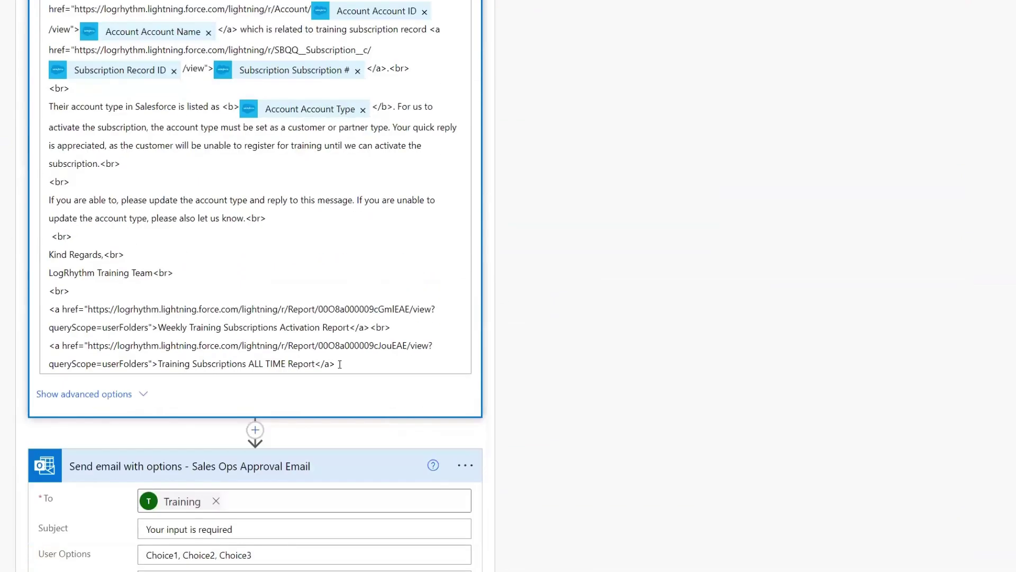
key("shift+Up")
key("shift+Up")
key("shift+Up")
key("shift+Up")
key("shift+Home")
key("shift+Up")
key("shift+Up")
key("shift+Up")
key("shift+Up")
key("shift+Up")
key("shift+Up")
key("shift+Up")
key("shift+Up")
key("shift+Up")
key("shift+Up")
key("shift+Up")
key("shift+Up")
key("shift+Up")
key("shift+Up")
key("shift+Up")
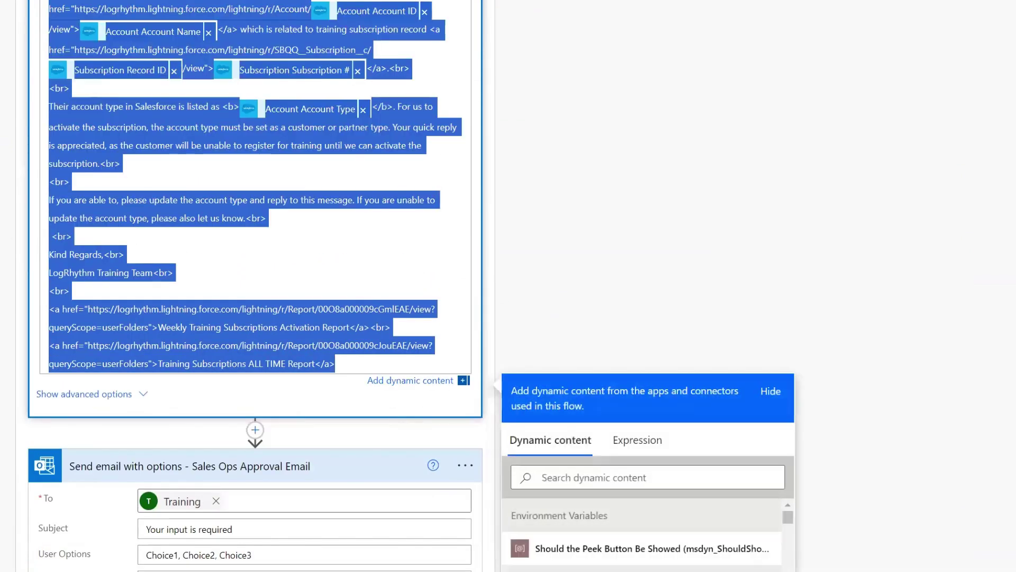
scroll(199, 153, "down", 8)
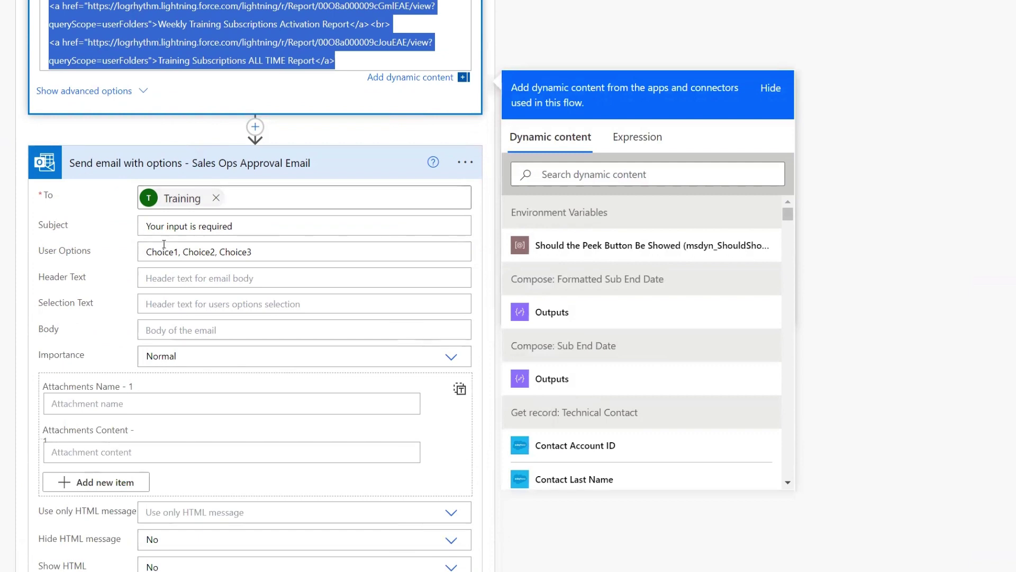
left_click(180, 329)
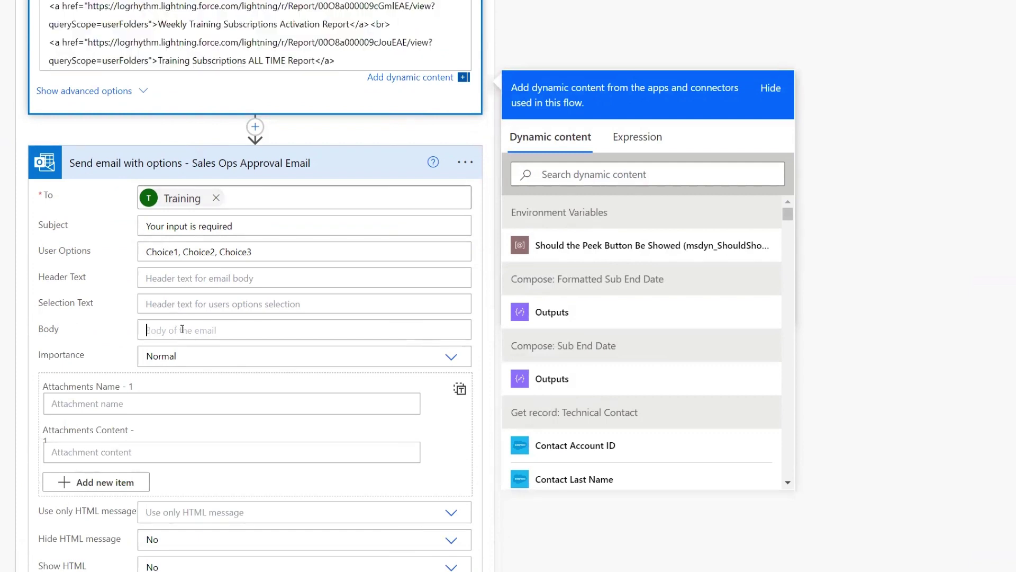
key("ctrl+v")
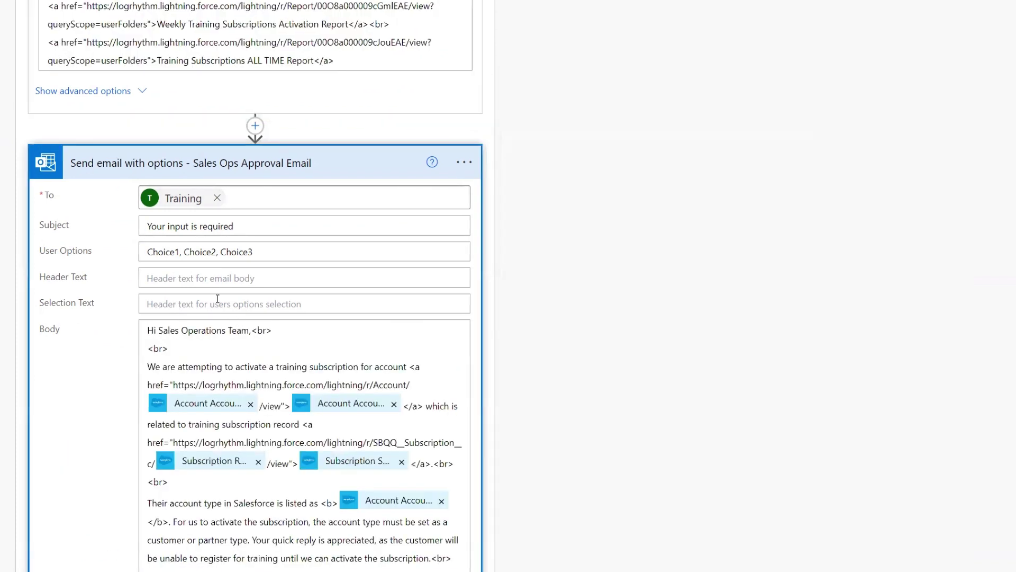
- Replace the approval email's default subject with the notification's 'New Subscription Record' subject
scroll(329, 260, "up", 2)
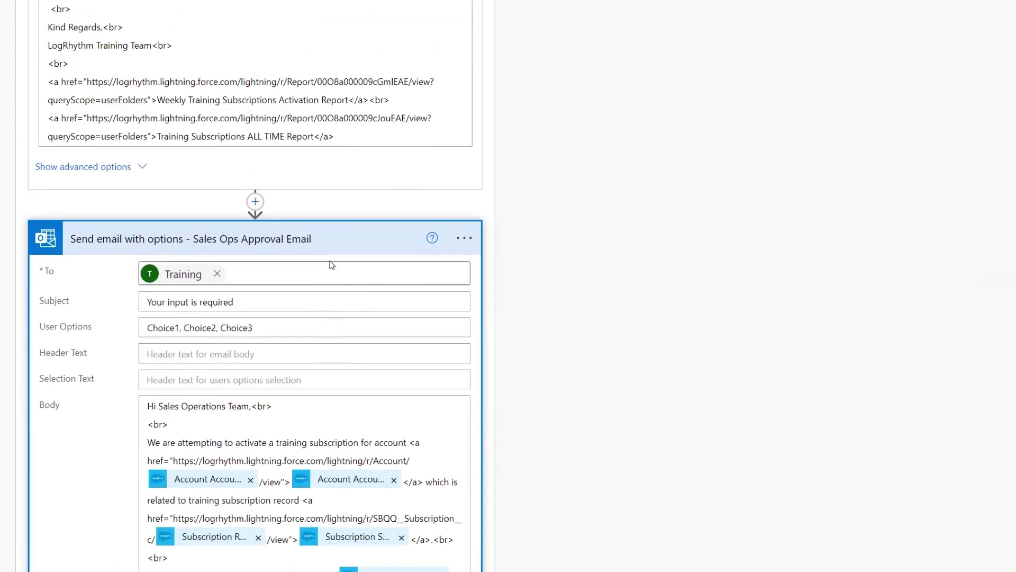
scroll(285, 264, "up", 8)
left_click(309, 230)
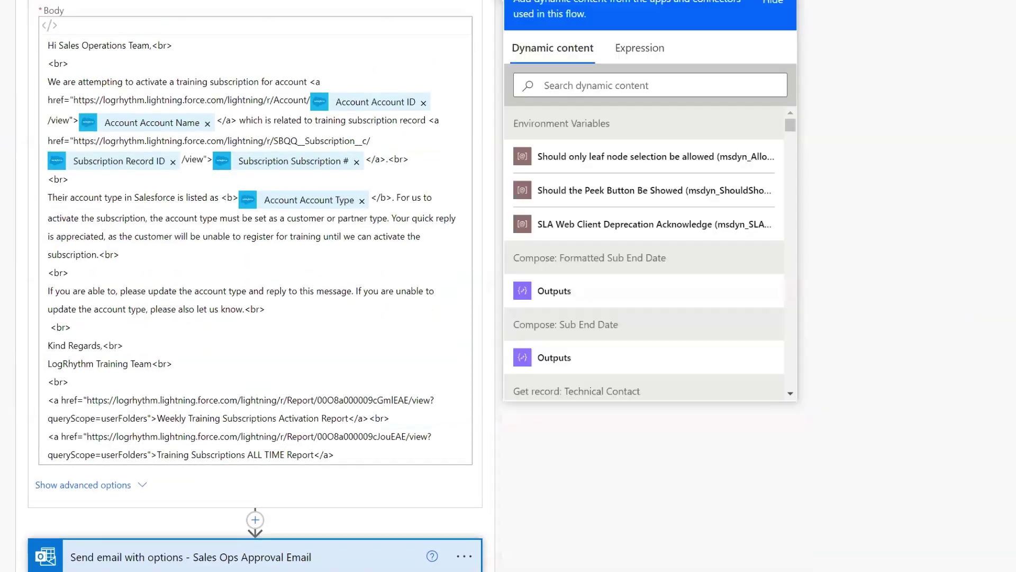
scroll(191, 333, "down", 8)
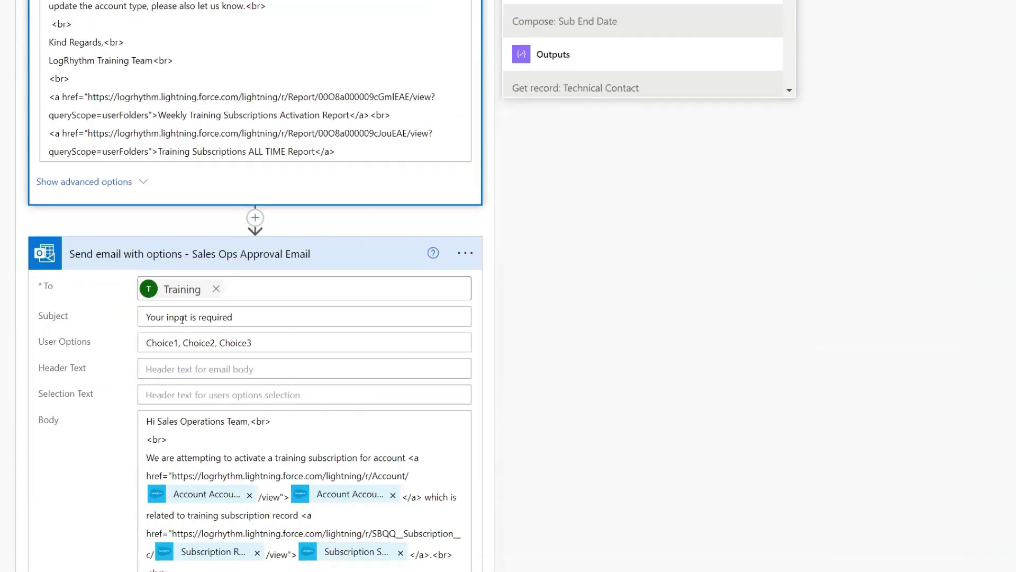
left_click(271, 318)
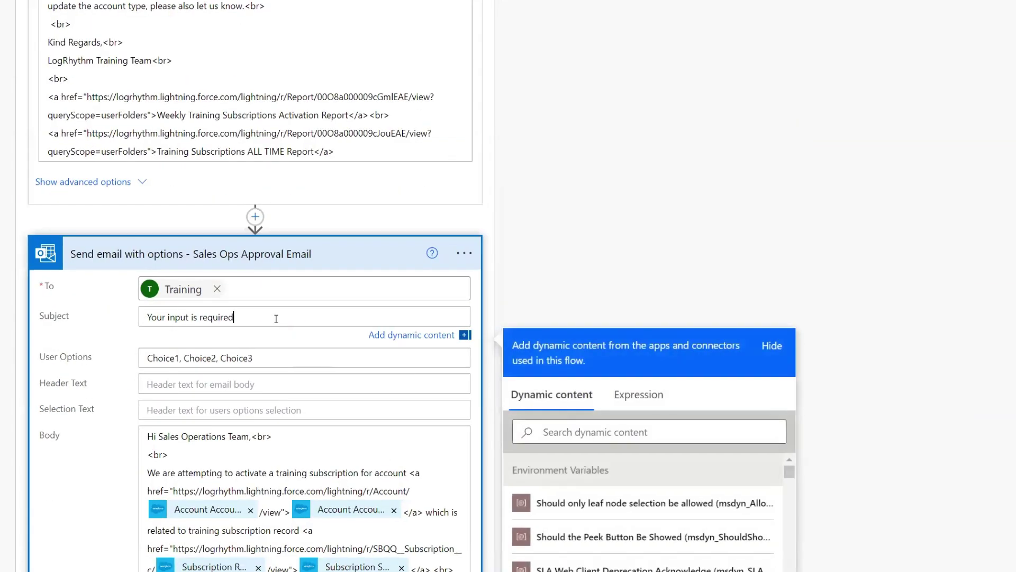
left_click_drag(271, 318, 93, 309)
type("New Subscription Record Subscription S... ( Account Accou... )")
scroll(241, 68, "down", 7)
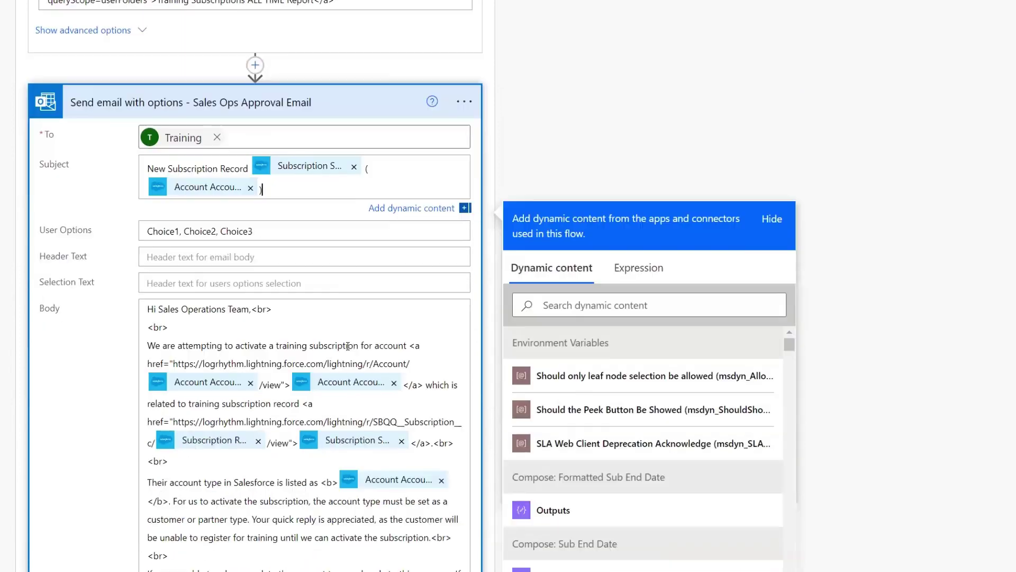
- Replace the User Options 'Choice1, Choice2, Choice3' with 'Approve, Reject'
left_click_drag(279, 86, 140, 86)
left_click(158, 79)
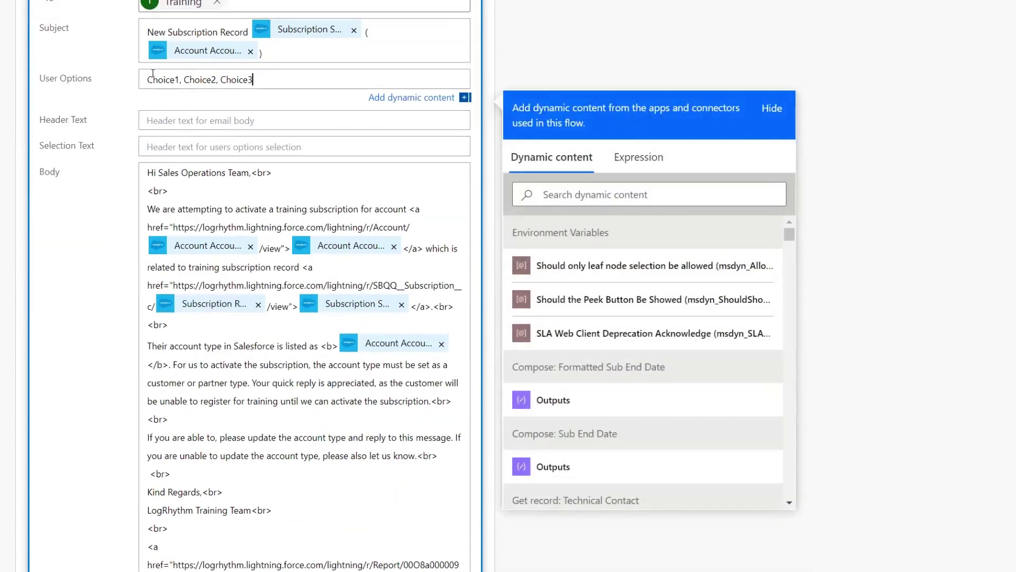
double_click(167, 80)
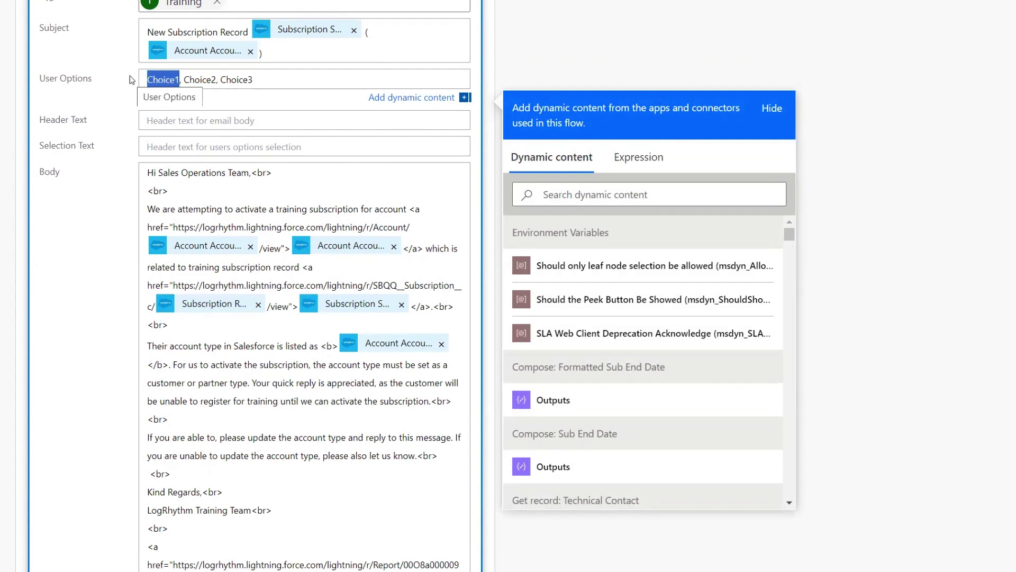
type("Approve")
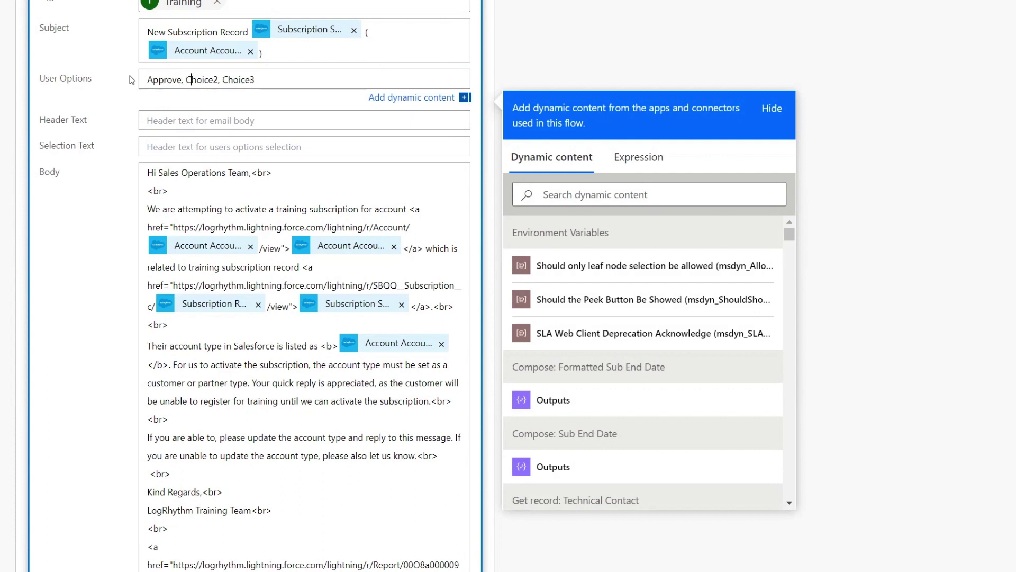
key("Delete")
key("Delete")
key("Delete")
key("Delete")
key("Delete")
key("Delete")
key("Delete")
key("Delete")
key("Delete")
key("Delete")
key("Delete")
key("Delete")
key("Delete")
key("Delete")
key("Delete")
key("Delete")
type("Reject")
- Edit the body sentence to 'Please update the account type and click the Approve button below.'
left_click(241, 438)
scroll(295, 426, "down", 1)
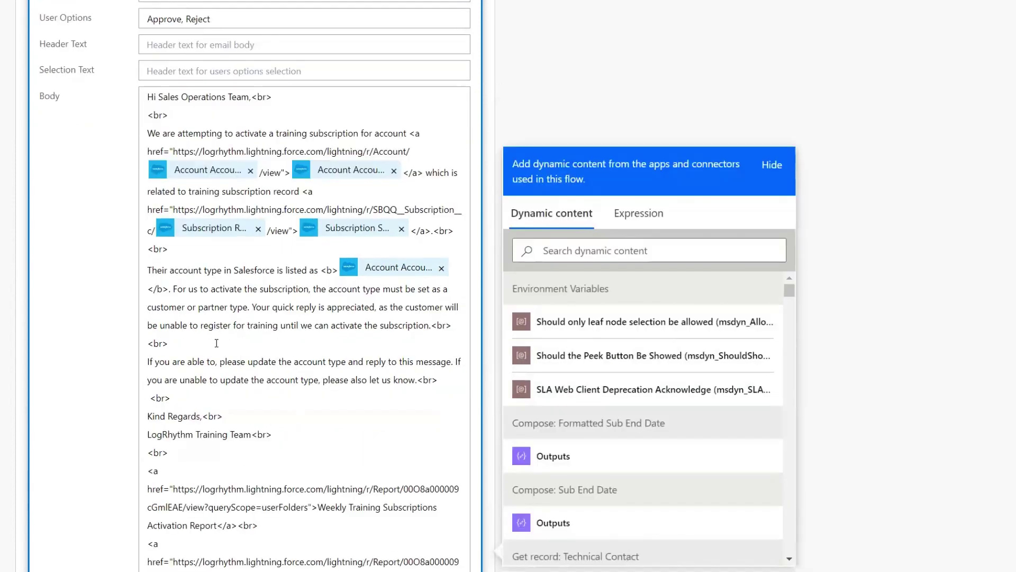
scroll(217, 343, "down", 1)
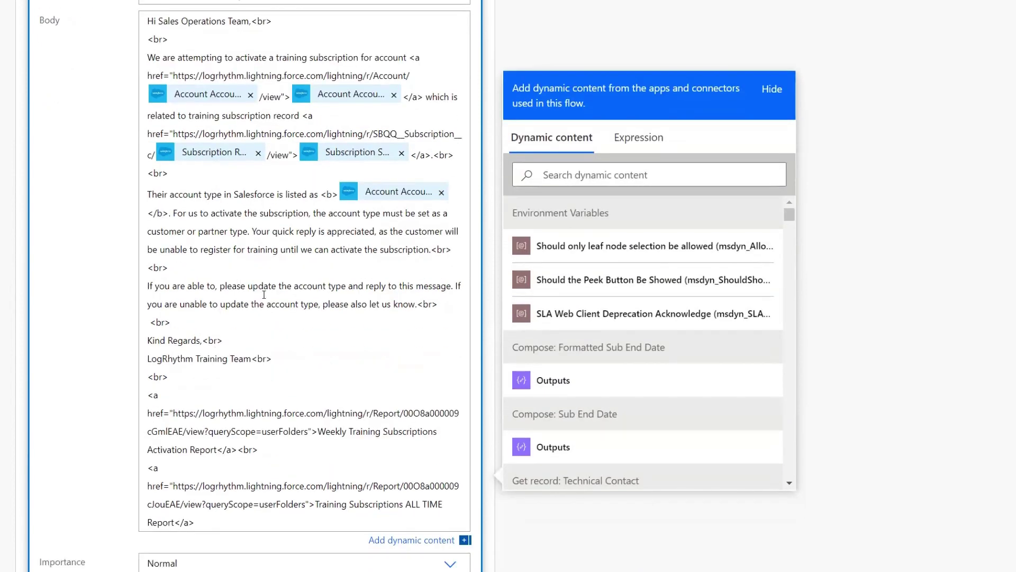
left_click(224, 282)
key("BackSpace")
key("BackSpace")
key("BackSpace")
key("BackSpace")
key("BackSpace")
key("BackSpace")
key("BackSpace")
key("BackSpace")
key("BackSpace")
key("BackSpace")
key("BackSpace")
key("BackSpace")
key("BackSpace")
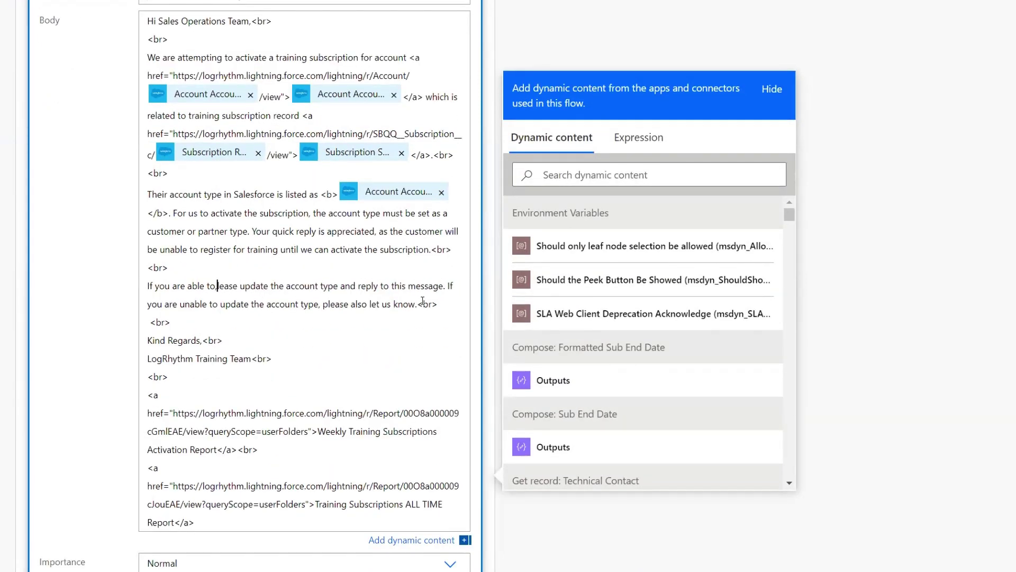
key("BackSpace")
key("BackSpace")
key("BackSpace")
key("BackSpace")
key("BackSpace")
key("BackSpace")
key("BackSpace")
key("BackSpace")
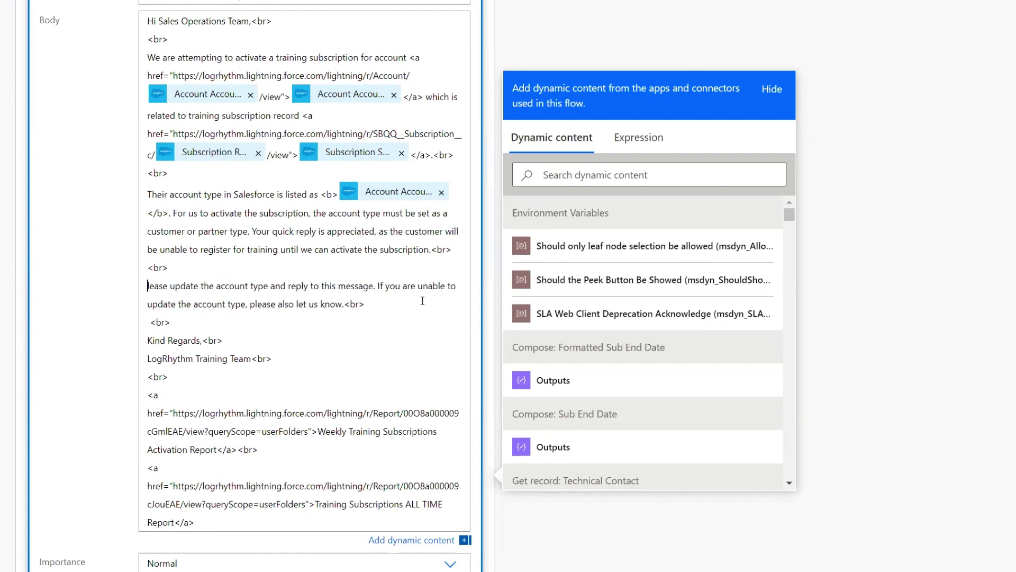
type("P")
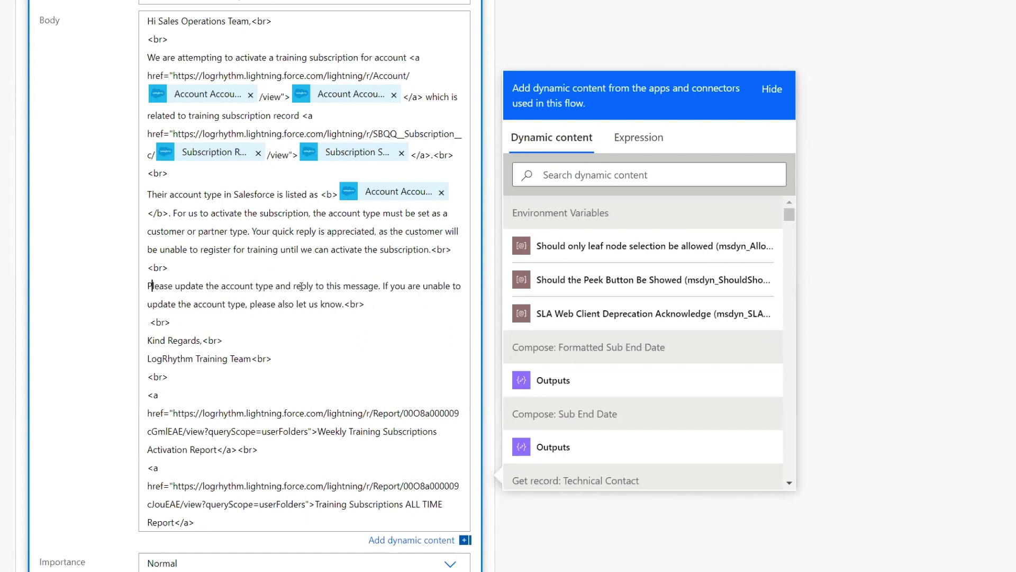
double_click(374, 286)
left_click_drag(317, 287, 290, 287)
key("BackSpace")
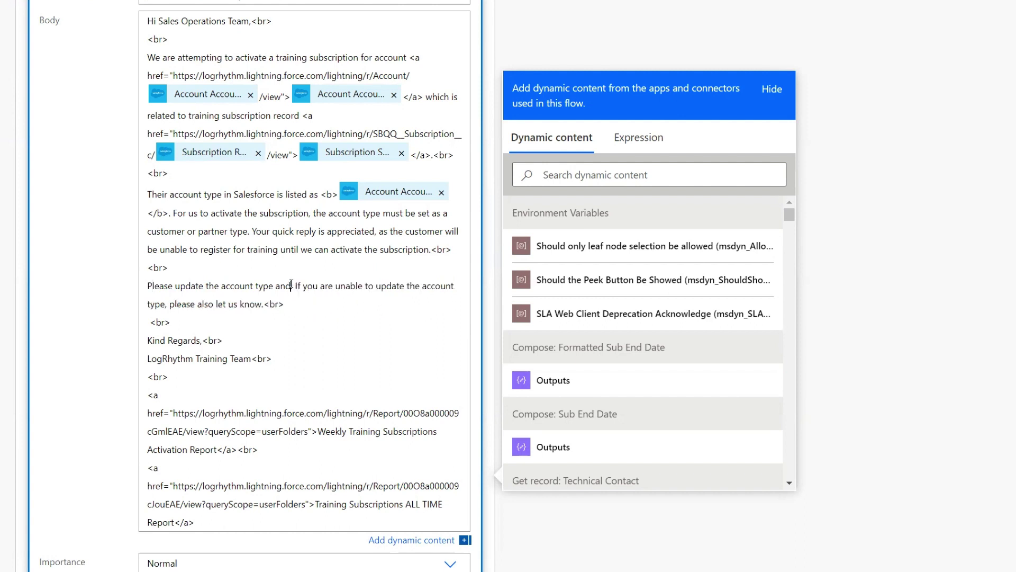
type("click the Approve")
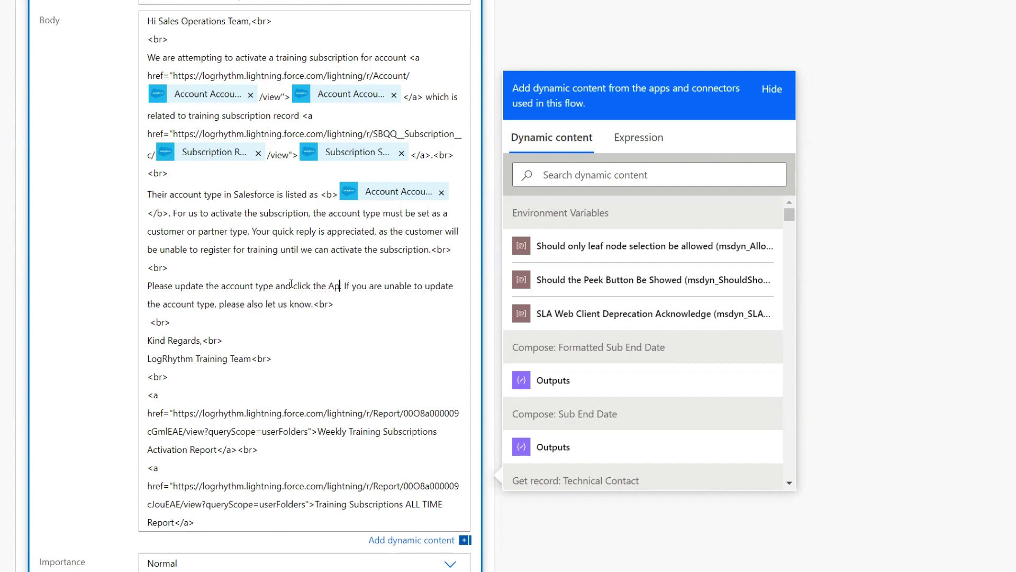
type(" button bel")
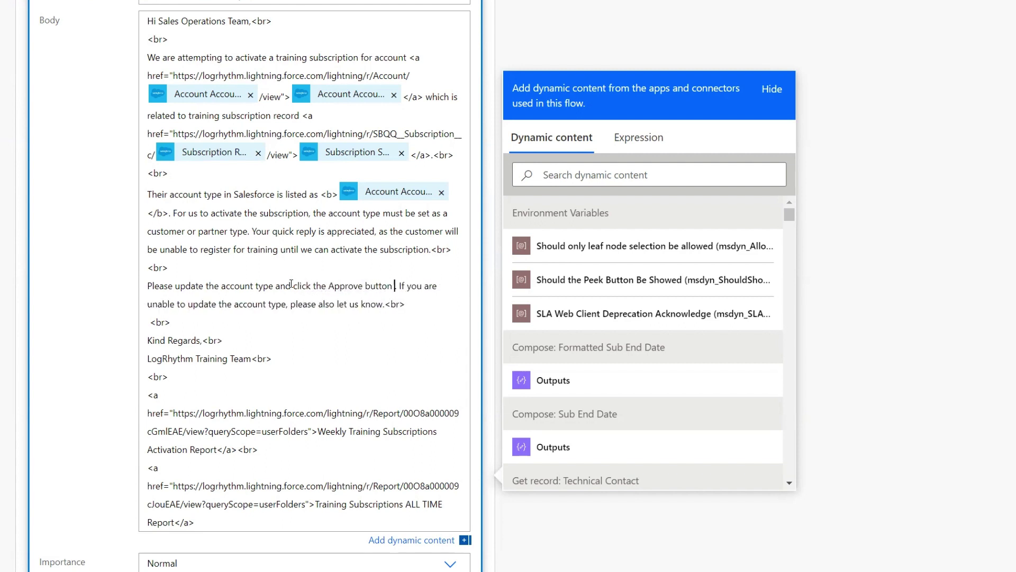
type("ow")
- Add 'click the Reject button below and notify us via Ask Training teams channel.' to the body
left_click_drag(383, 304, 320, 305)
type("click the Rejec")
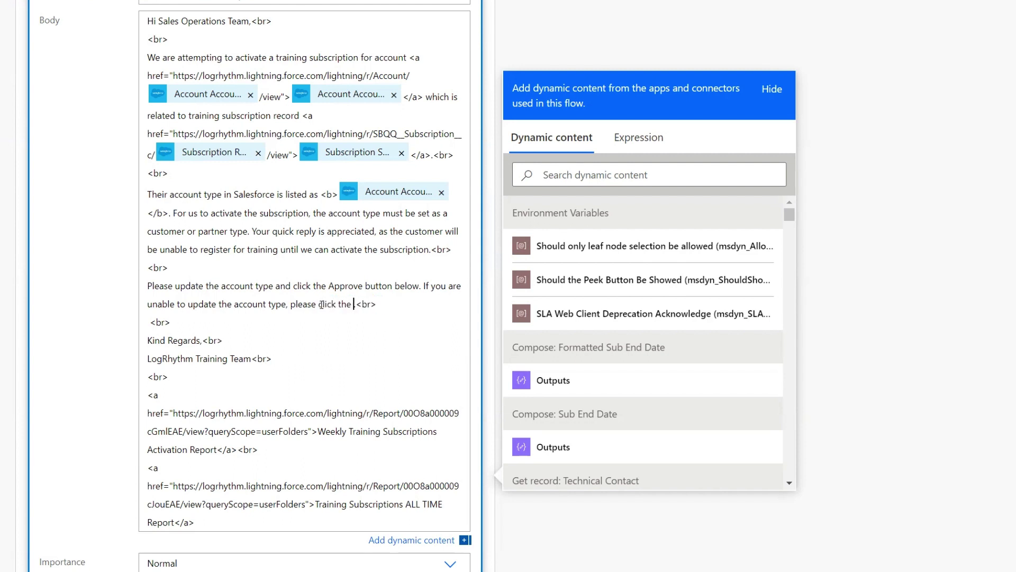
type("t button below and n")
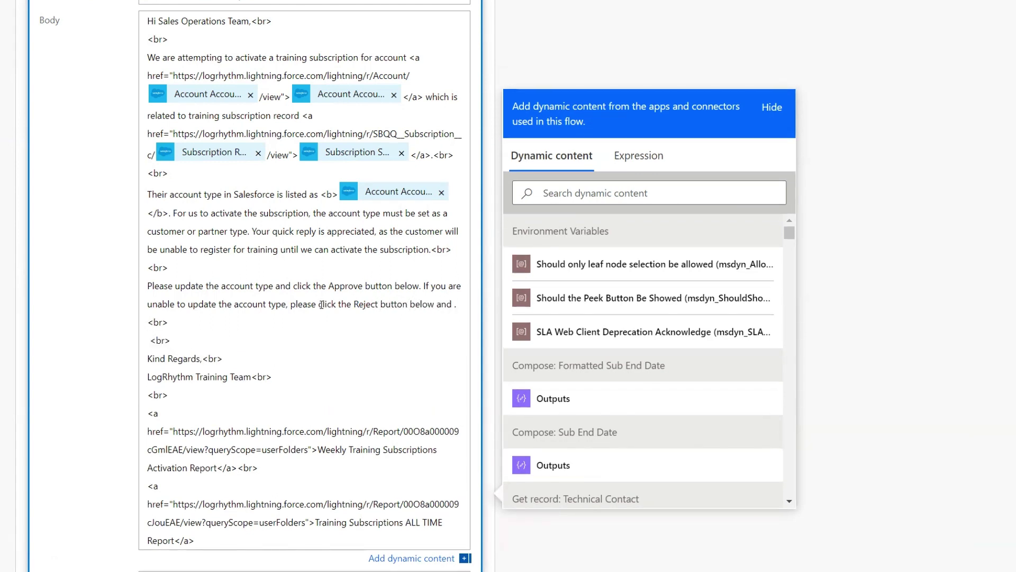
type("otify us via ")
type("Ask Training t")
type("eams channel.")
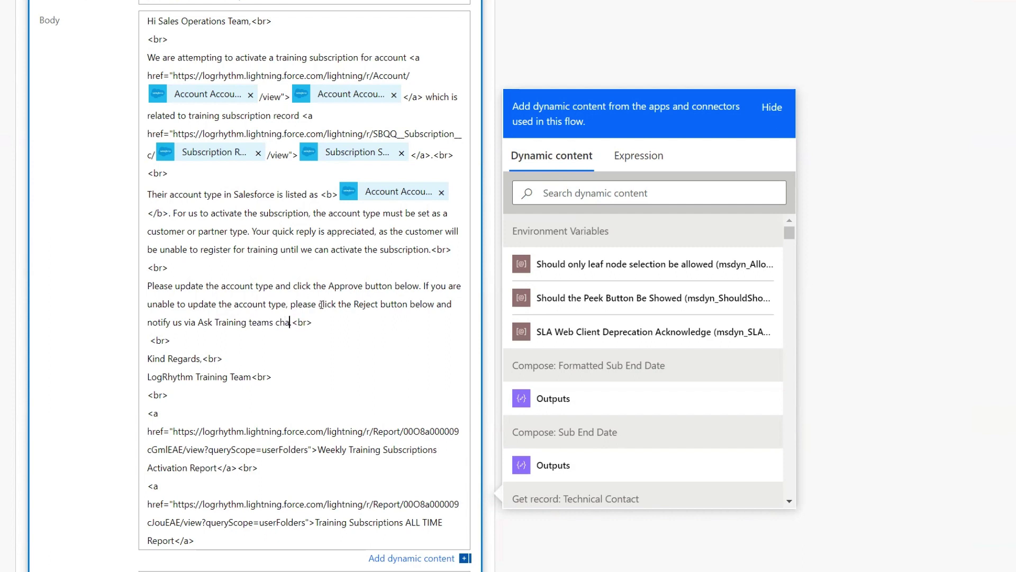
left_click(347, 322)
left_click(311, 322)
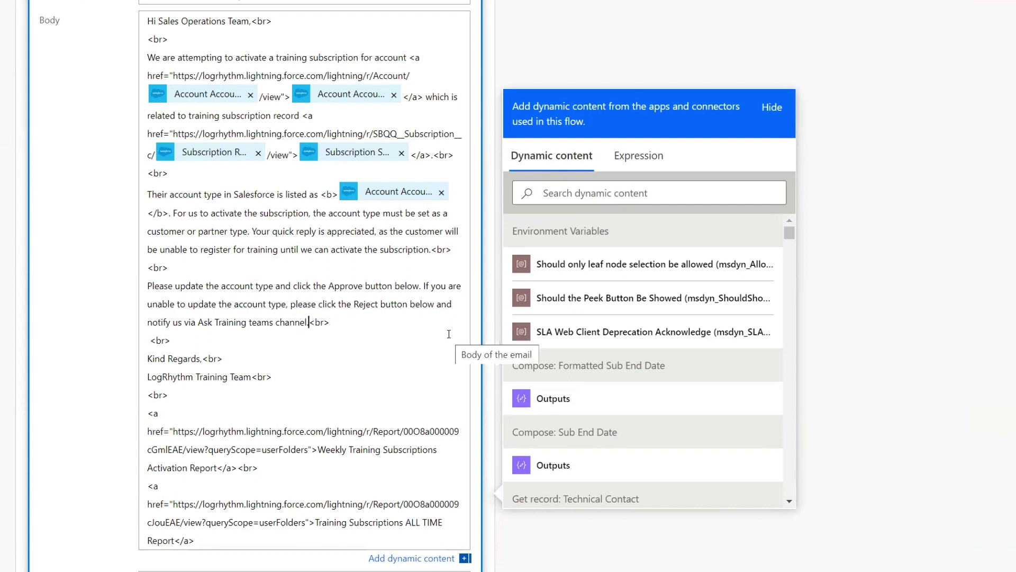
key("Right")
key("Right")
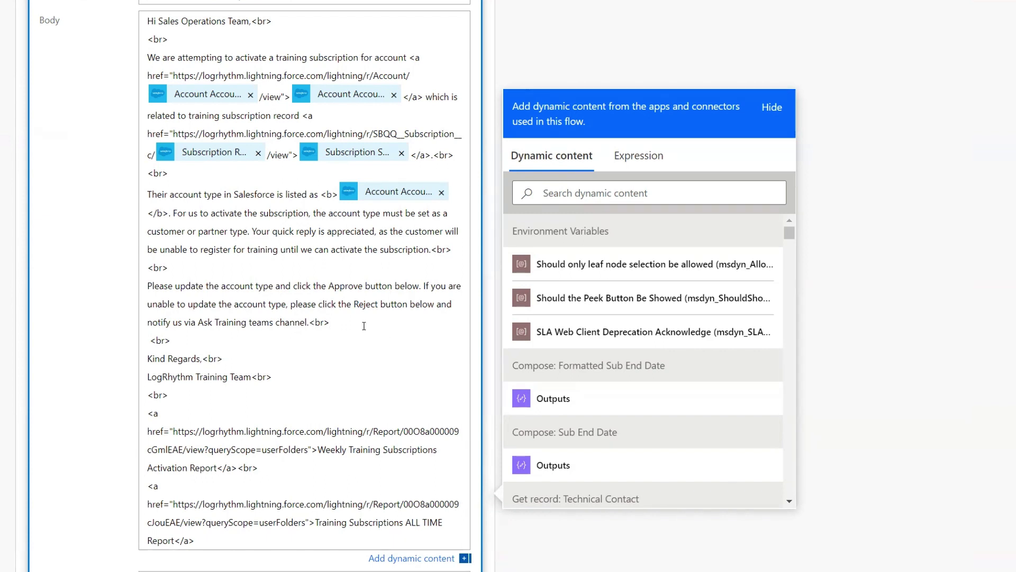
- Set both 'Use only HTML message' and 'Hide Microsoft footer' to Yes
left_click(307, 322)
scroll(234, 344, "down", 6)
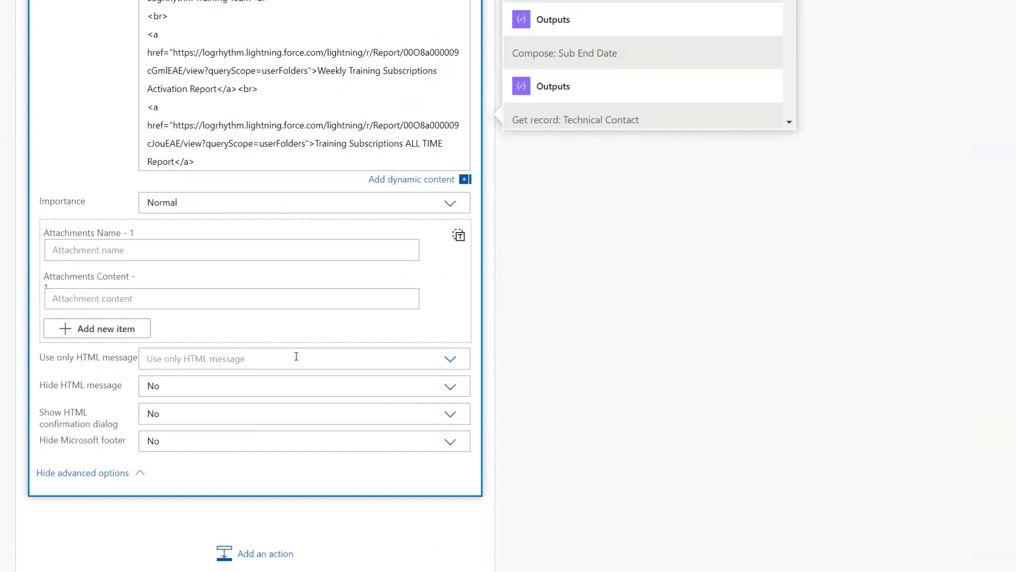
scroll(392, 257, "up", 4)
scroll(392, 257, "down", 4)
left_click(371, 344)
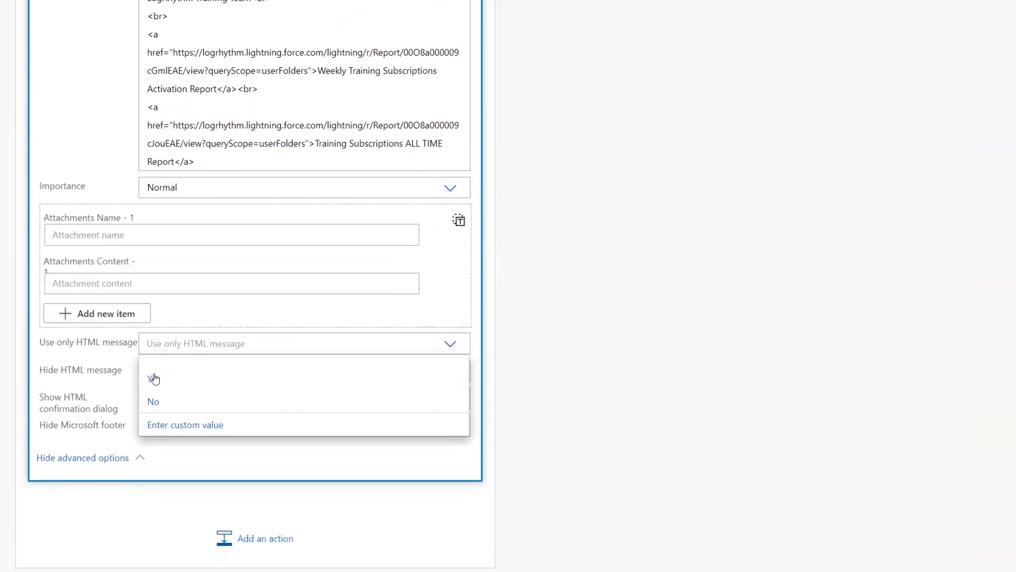
left_click(223, 378)
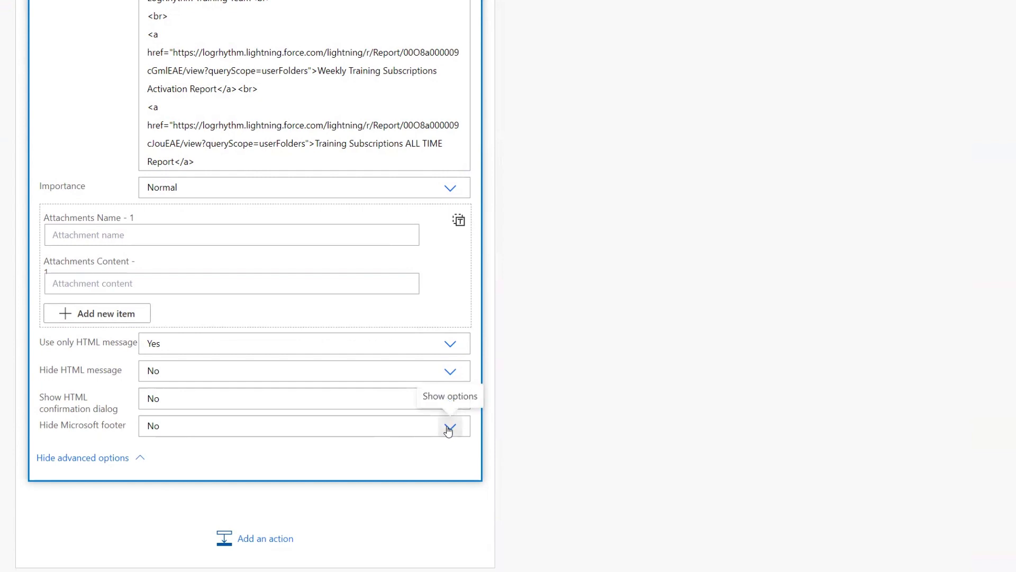
left_click(415, 430)
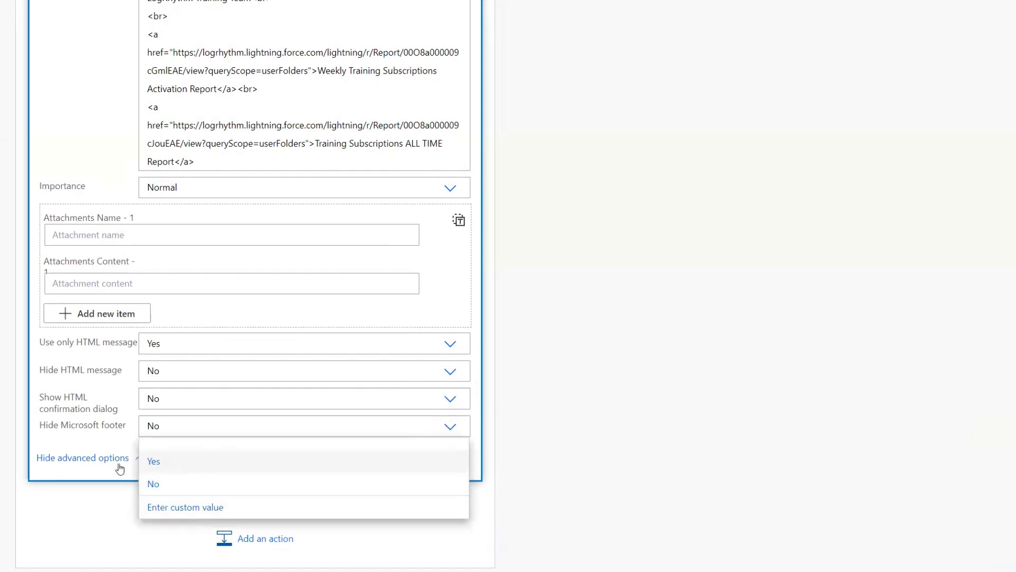
left_click(154, 461)
scroll(450, 426, "up", 3)
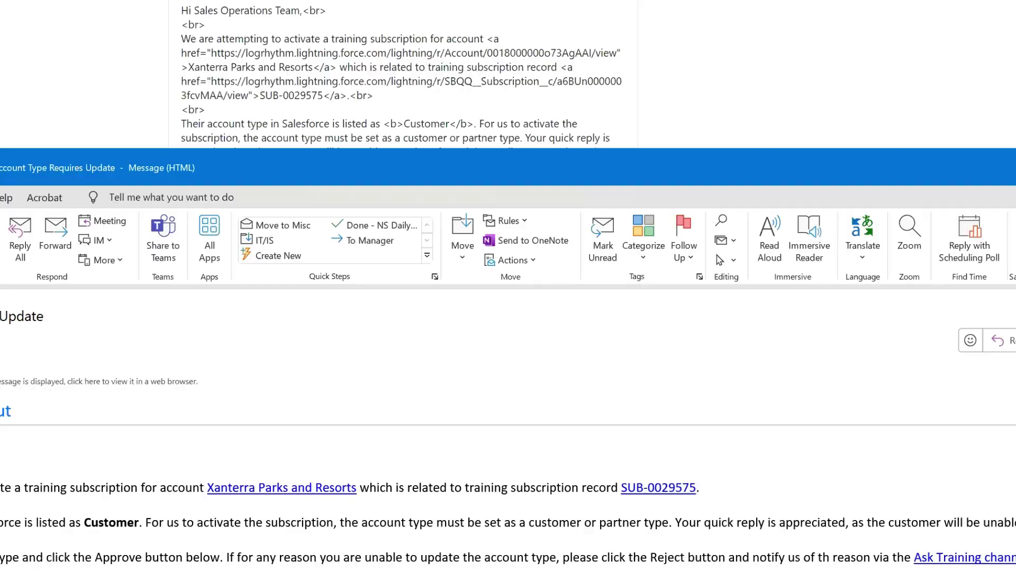
left_click(100, 570)
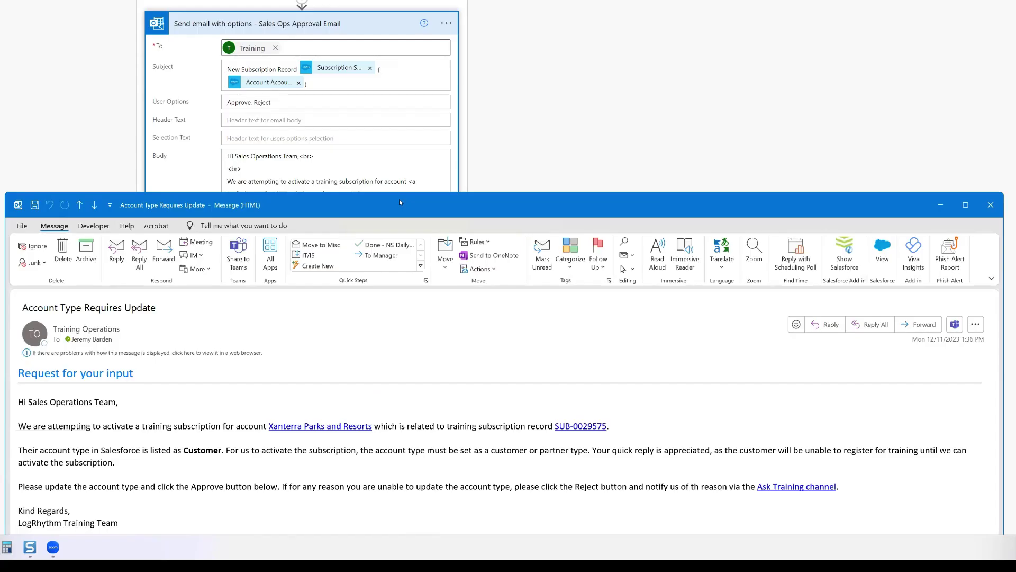
left_click_drag(400, 199, 851, 0)
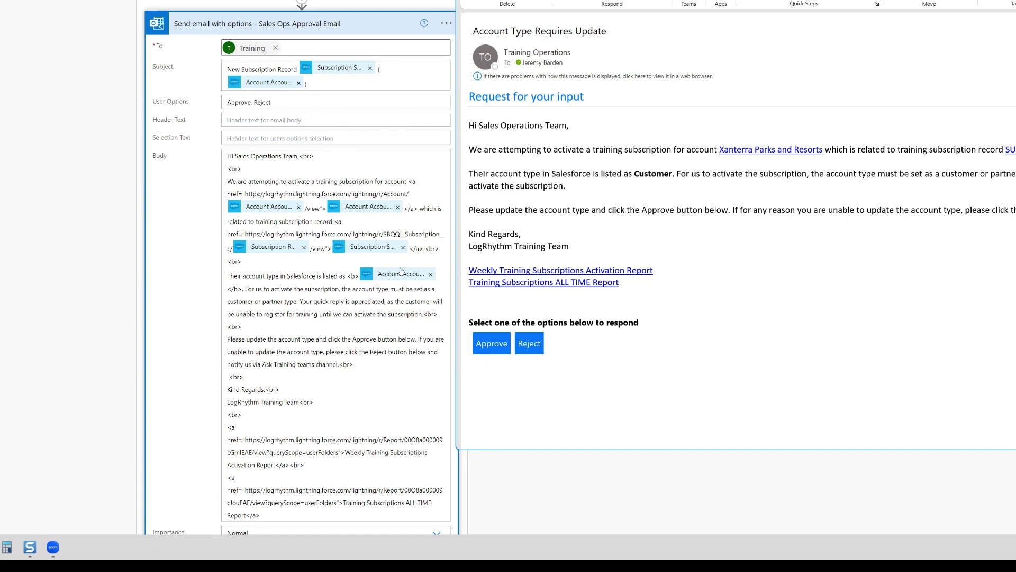
scroll(388, 239, "down", 1)
scroll(388, 238, "down", 3)
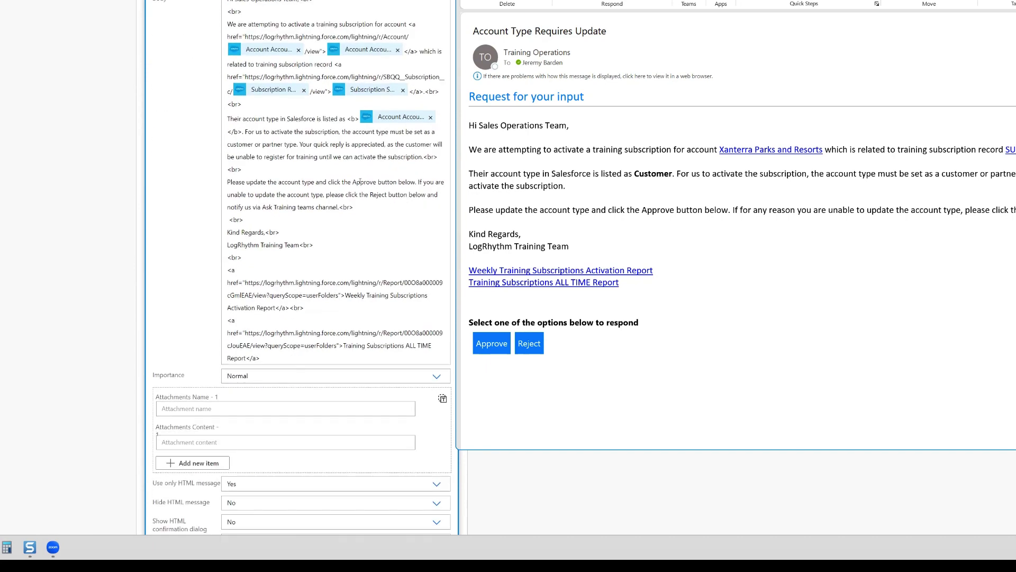
scroll(318, 107, "up", 4)
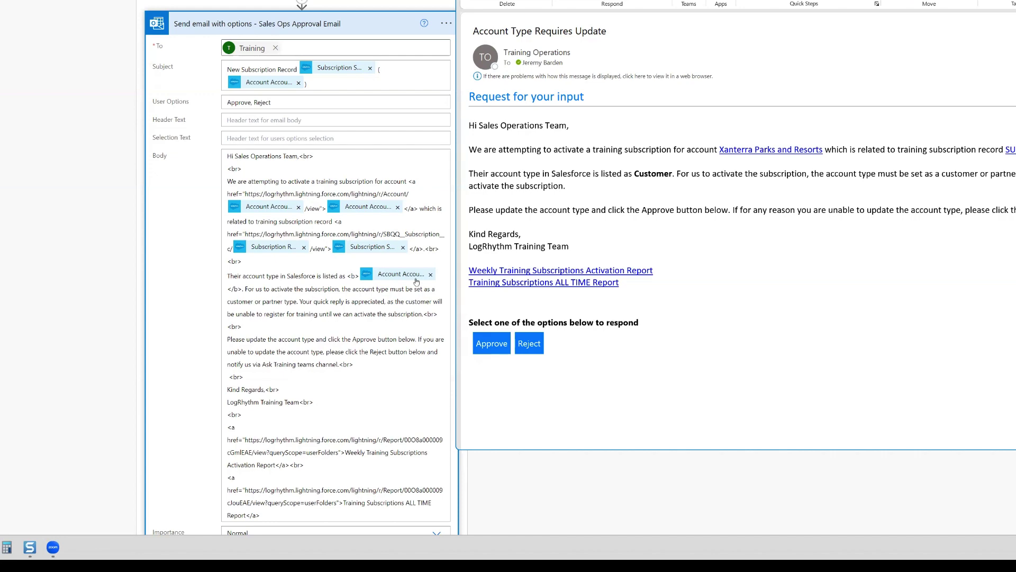
scroll(406, 316, "down", 3)
scroll(406, 316, "up", 7)
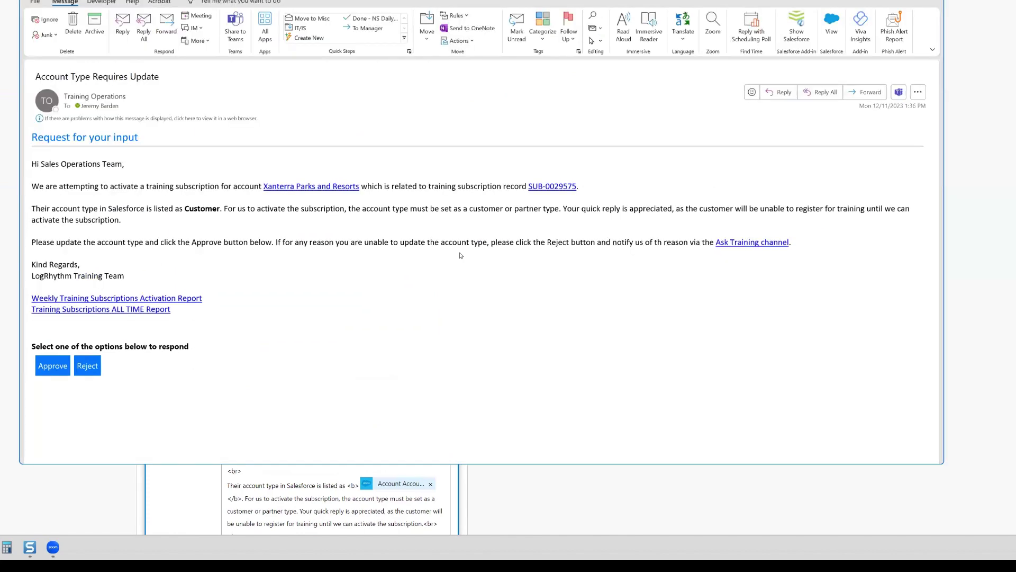
scroll(490, 244, "down", 5)
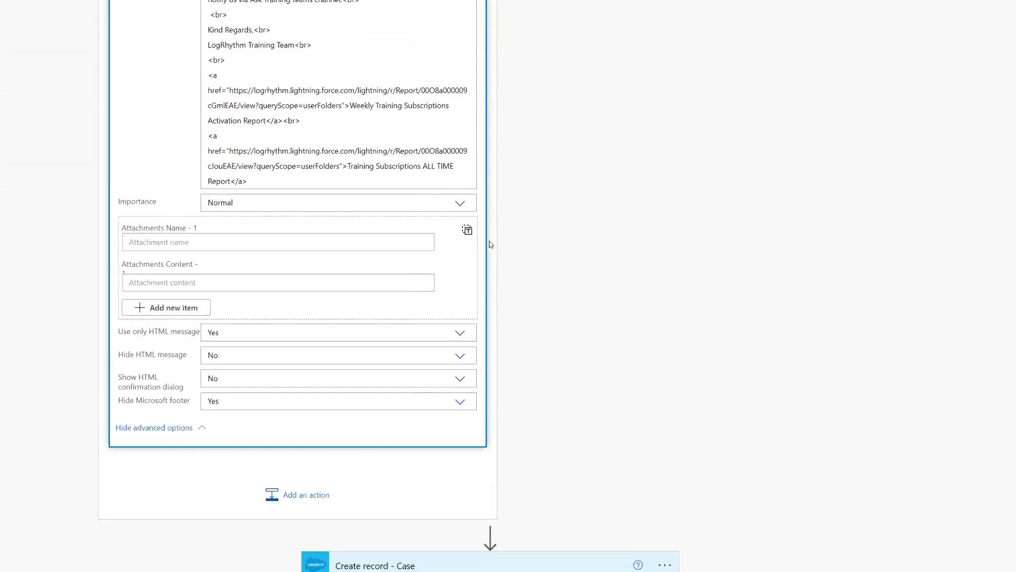
scroll(491, 241, "up", 8)
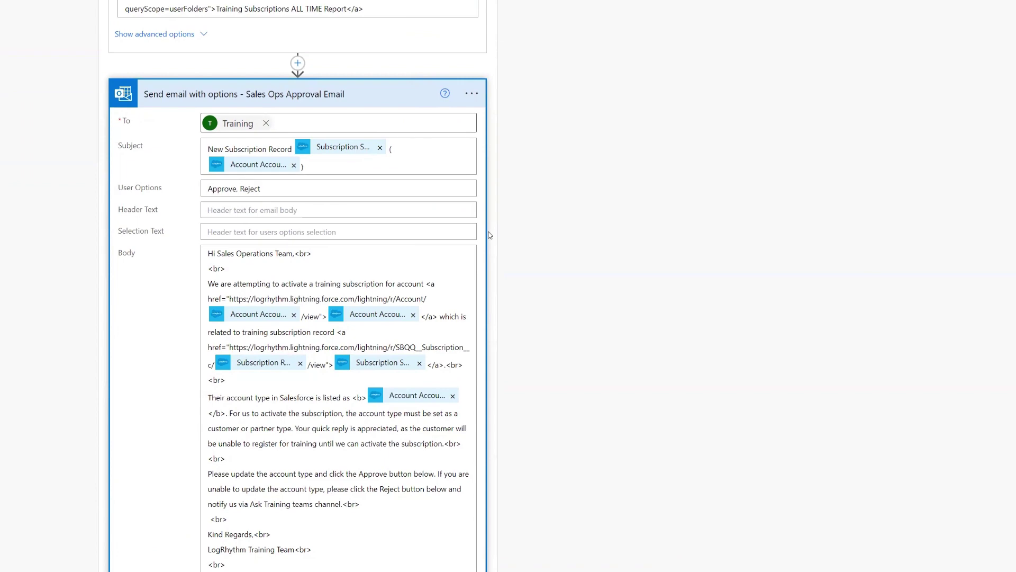
scroll(491, 235, "up", 12)
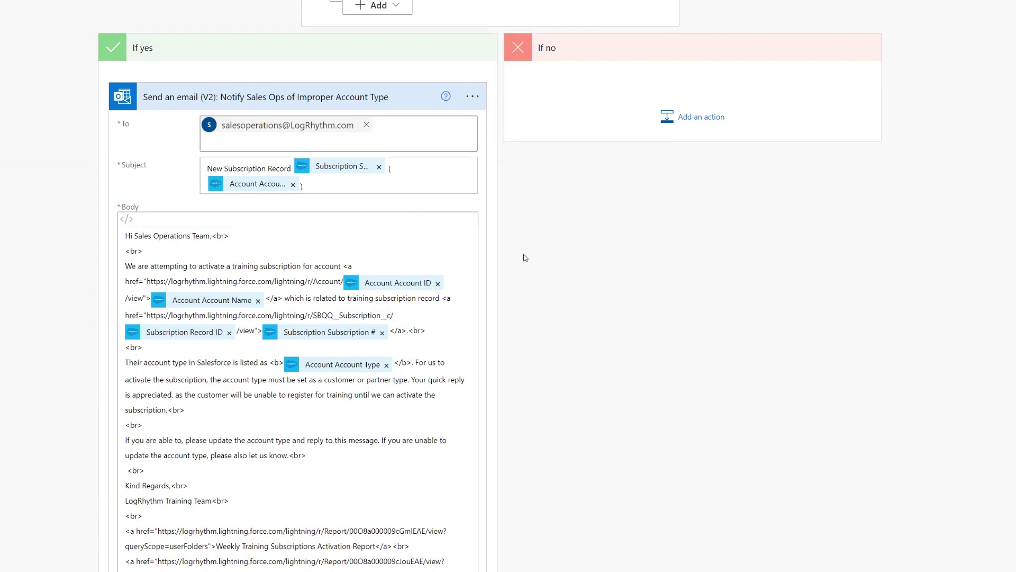
scroll(525, 258, "up", 2)
scroll(482, 355, "down", 9)
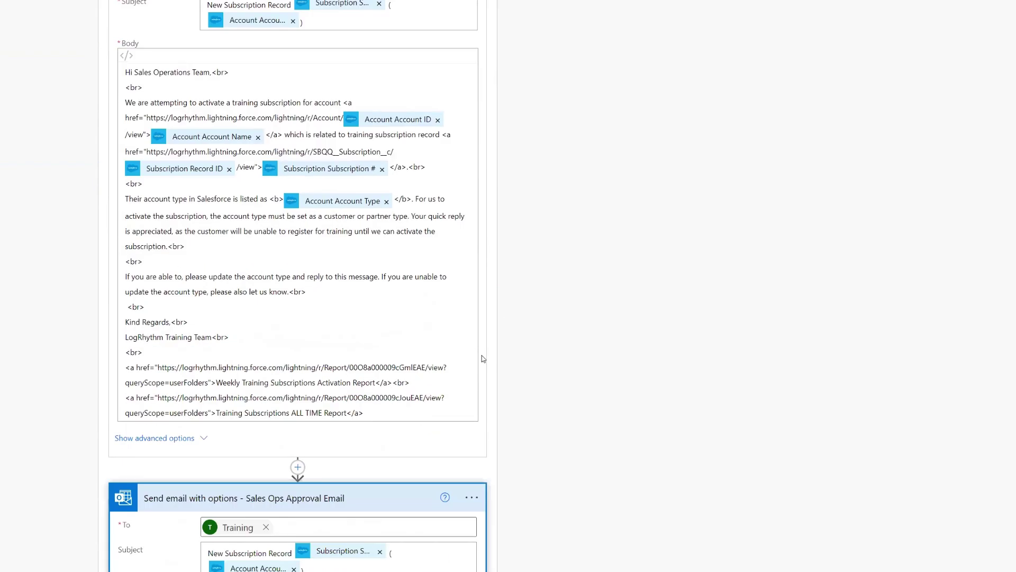
scroll(639, 297, "down", 10)
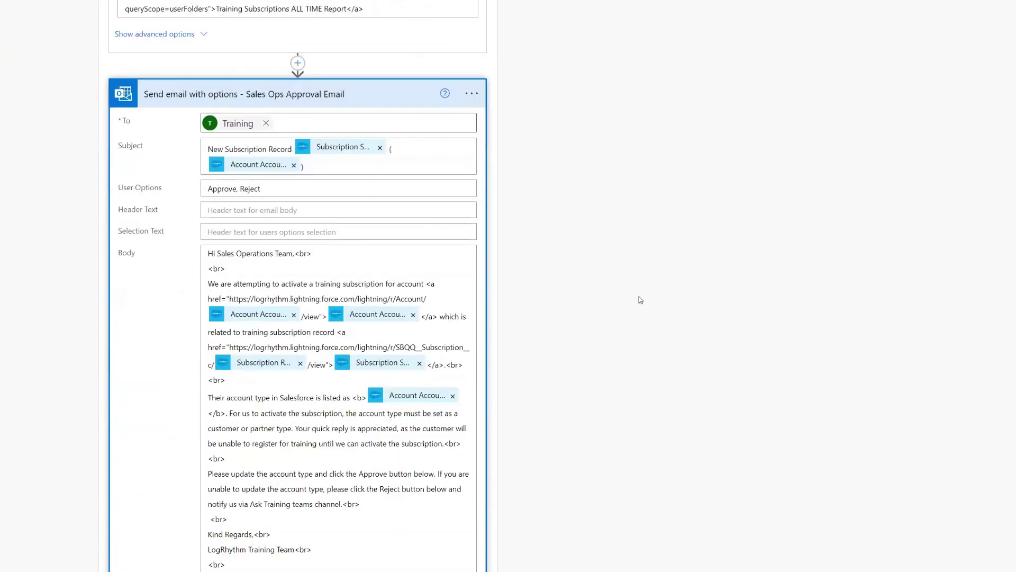
scroll(640, 299, "up", 5)
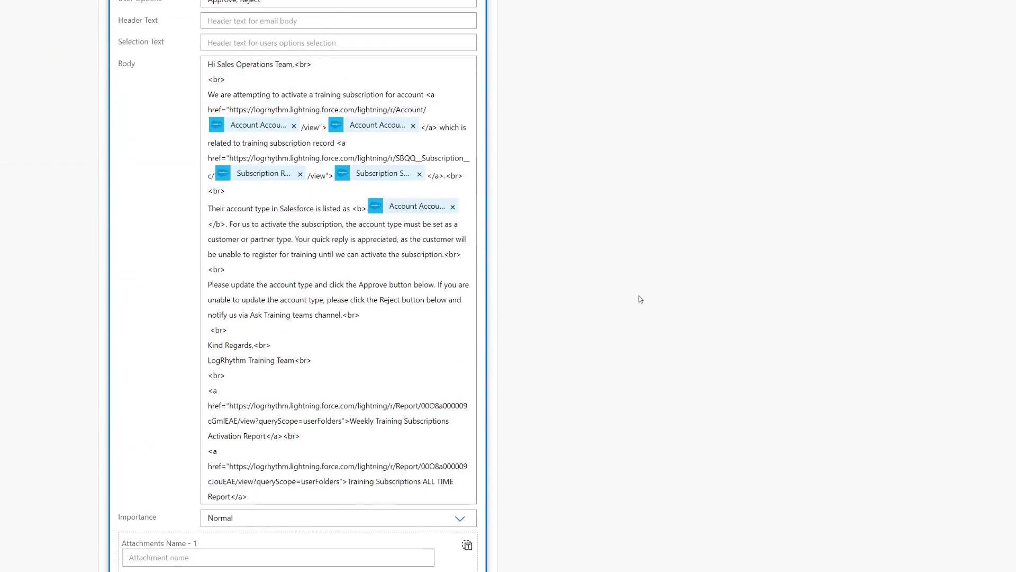
scroll(640, 299, "down", 7)
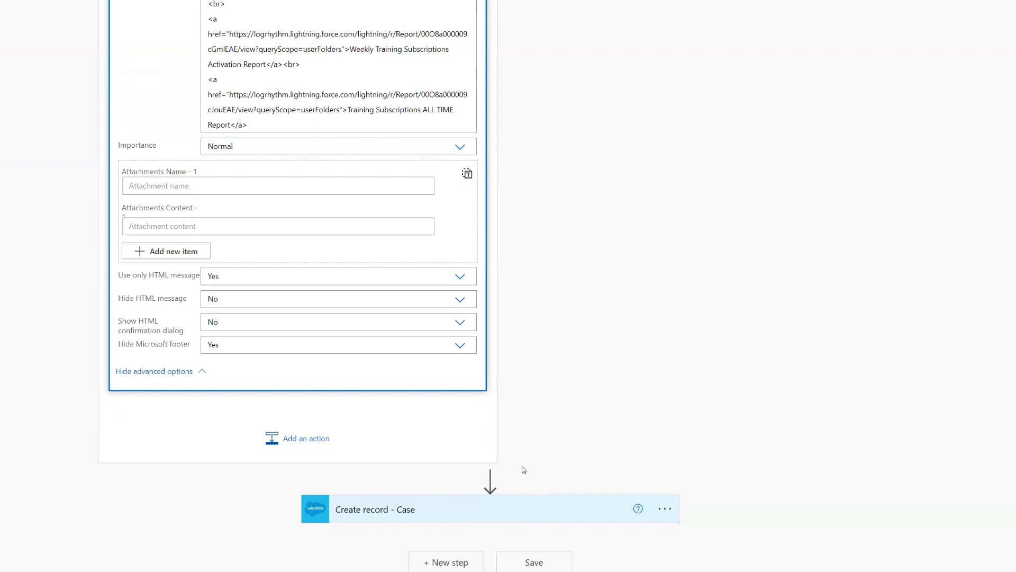
- Insert a Condition step between the approval email and Create record - Case
left_click(491, 480)
left_click(479, 495)
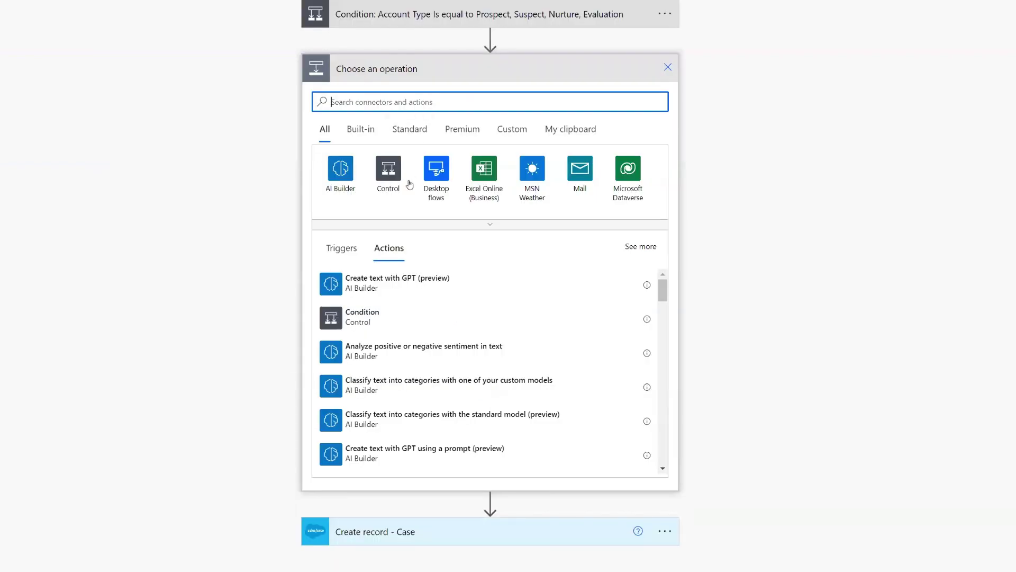
left_click(398, 324)
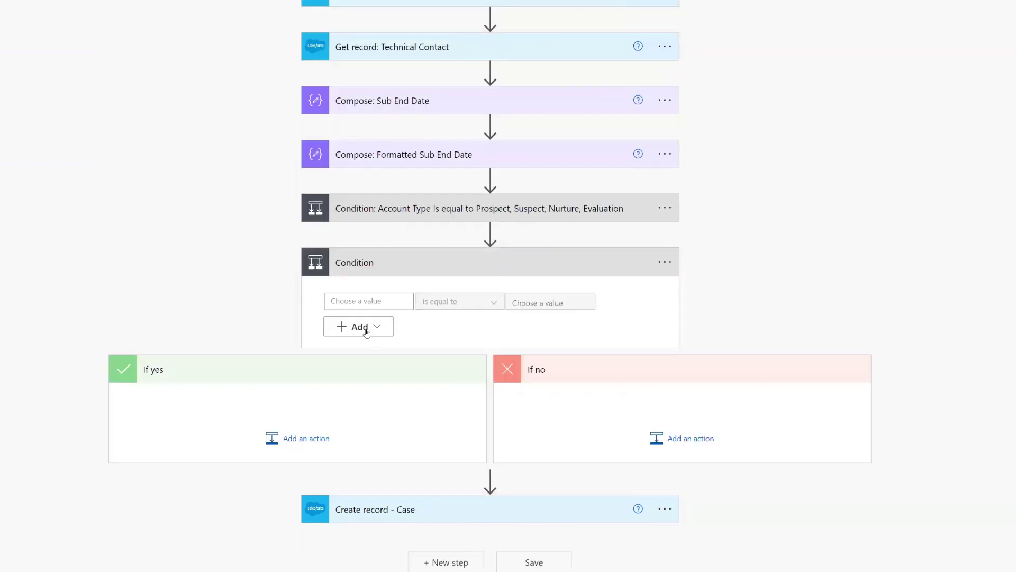
left_click(375, 301)
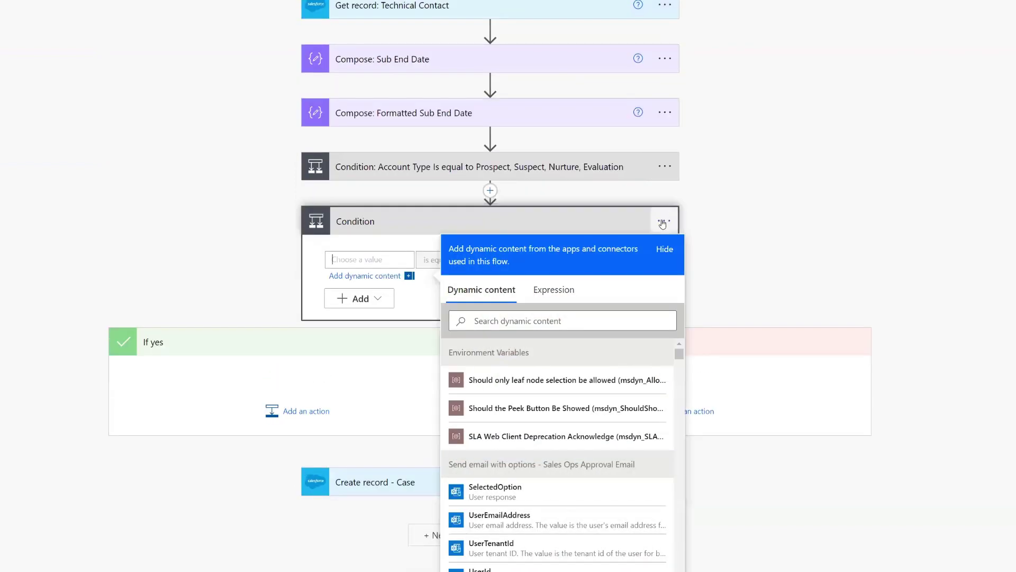
left_click(707, 233)
- Rename the new condition to 'Condition - Sales Ops Approved'
left_click(665, 262)
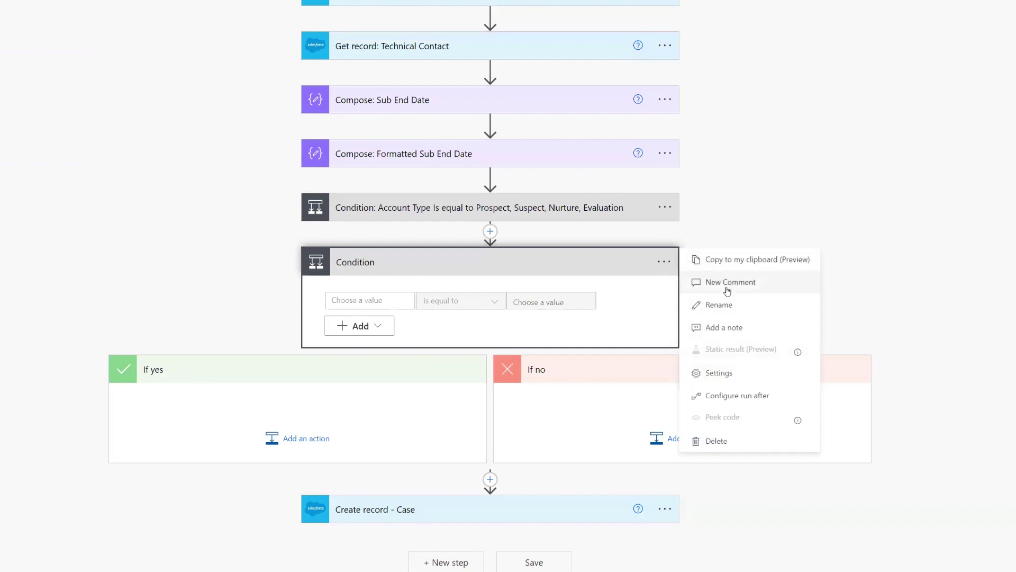
left_click(732, 305)
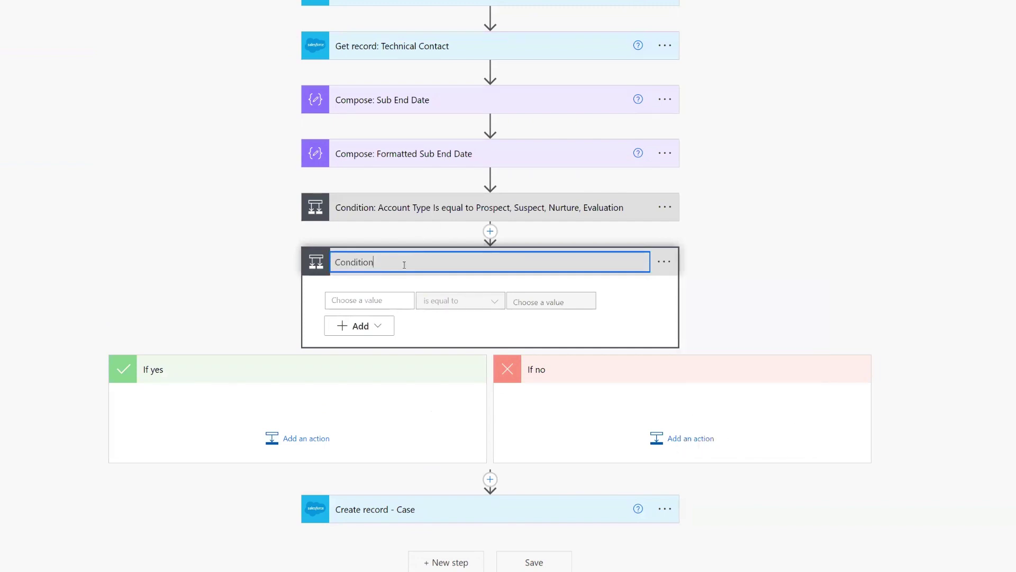
type("App")
key("BackSpace")
key("BackSpace")
key("BackSpace")
type("Sales Ops Approved")
- Make the condition test SelectedOption is equal to 'Approve', and move Create record - Case into If yes
left_click(360, 301)
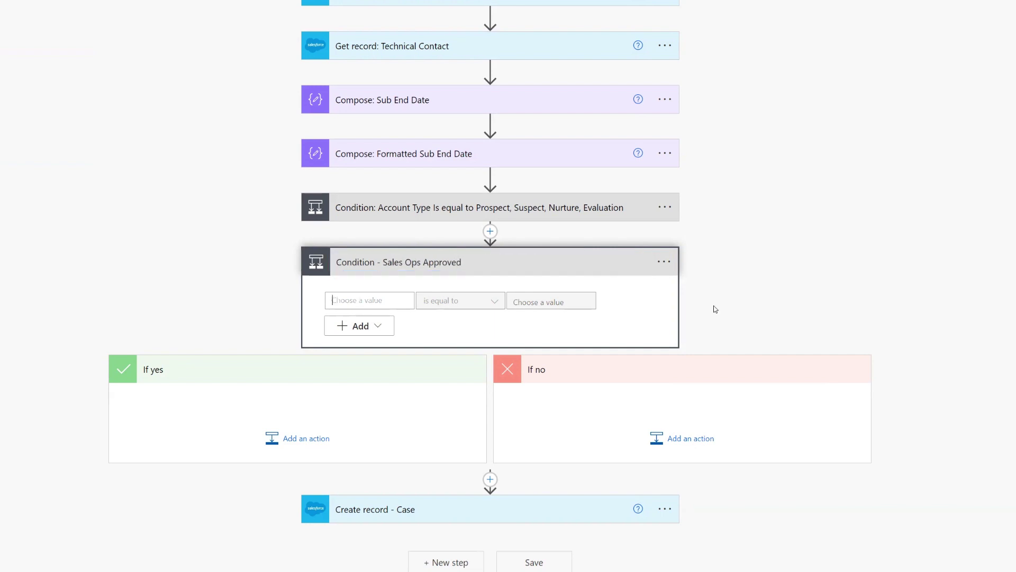
scroll(304, 297, "down", 2)
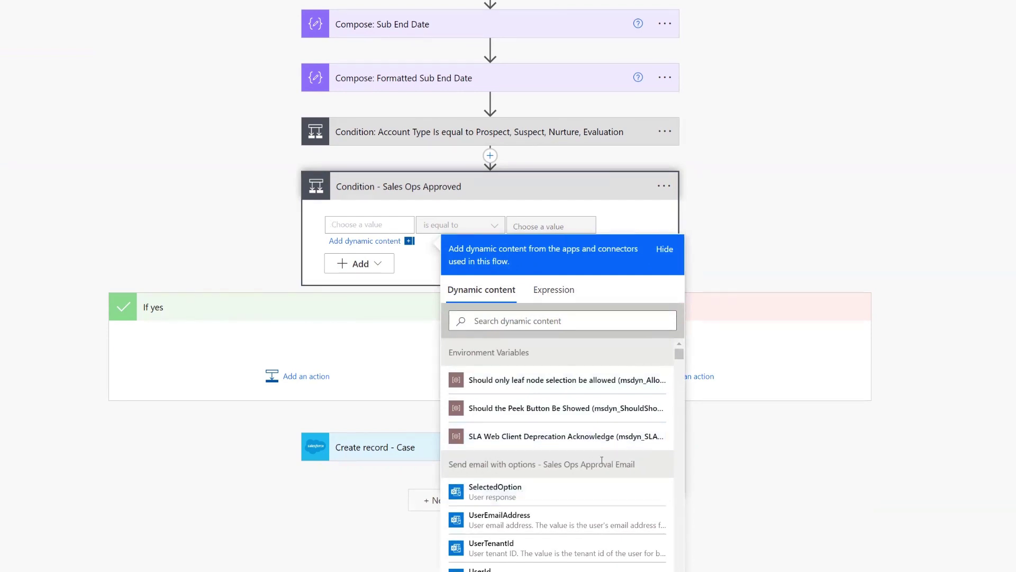
left_click(496, 489)
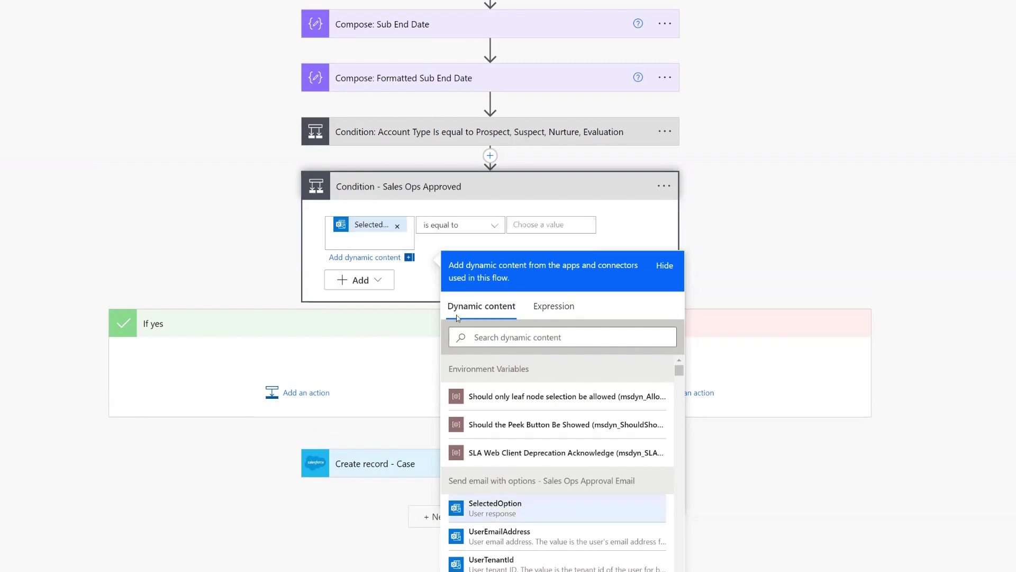
left_click(562, 225)
type("Approve")
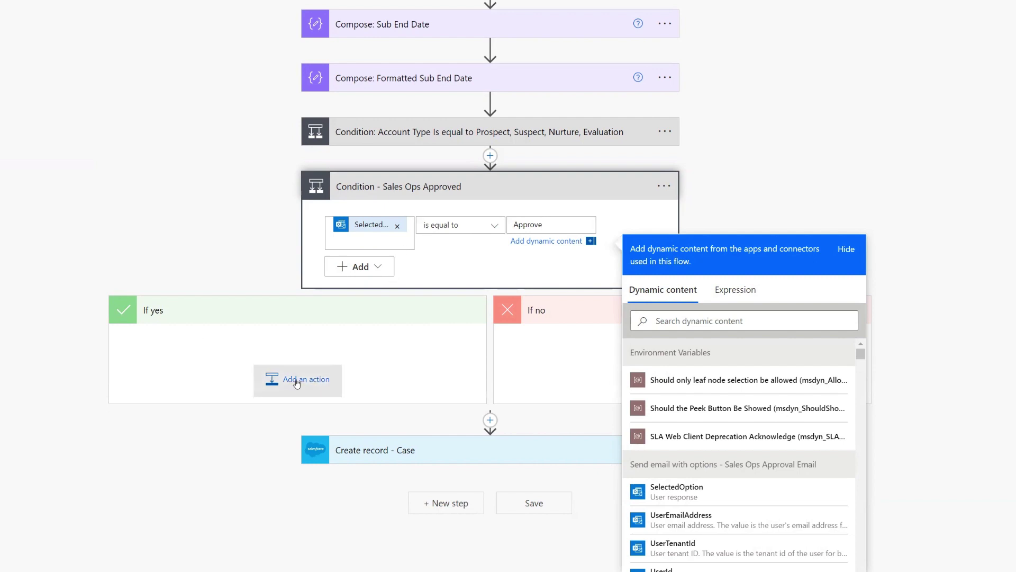
left_click_drag(412, 454, 257, 413)
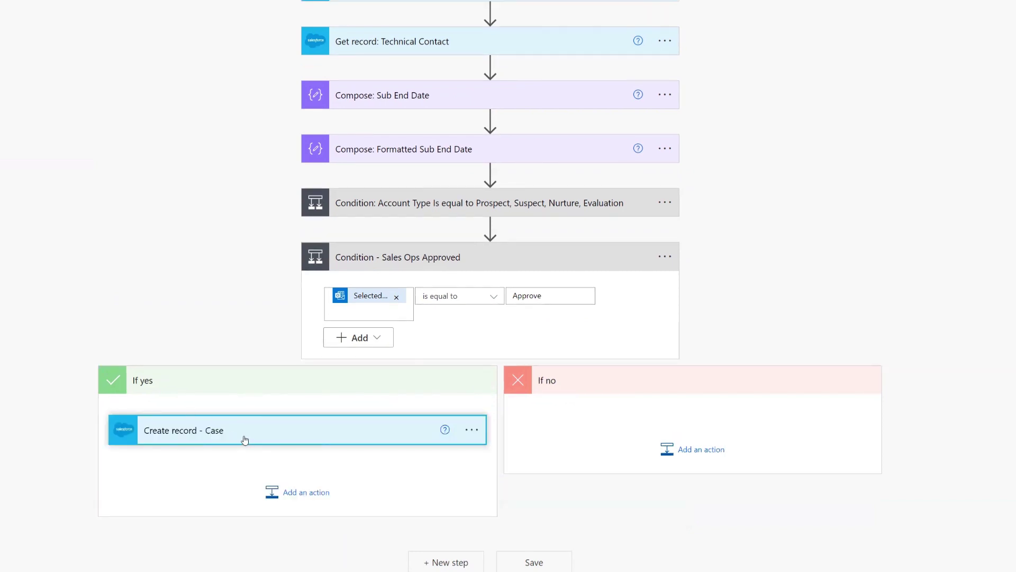